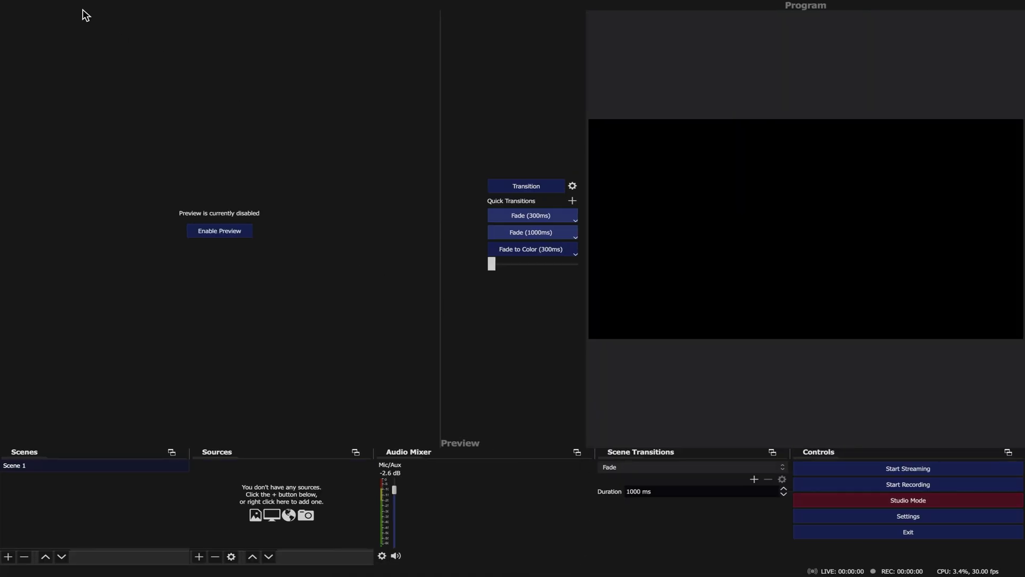
- Bring up OBS Settings through the OBS menu's Preferences entry
click(36, 5)
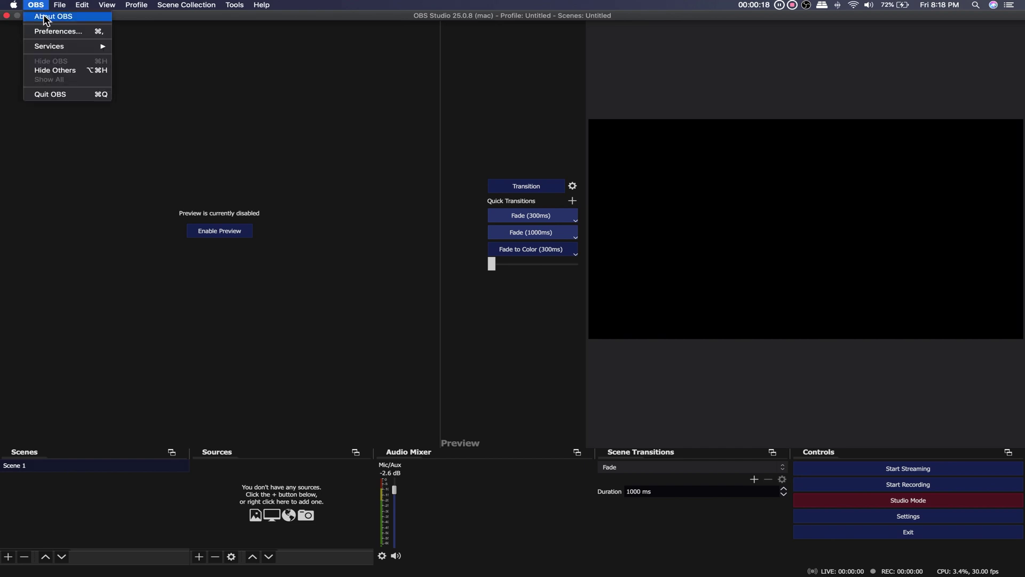
click(45, 33)
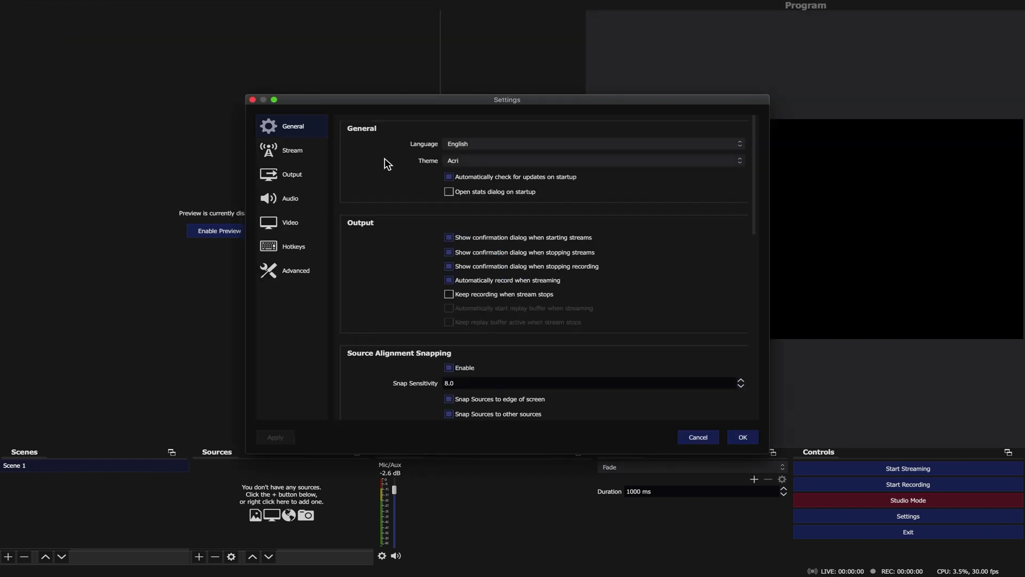
scroll(431, 189, down, 1)
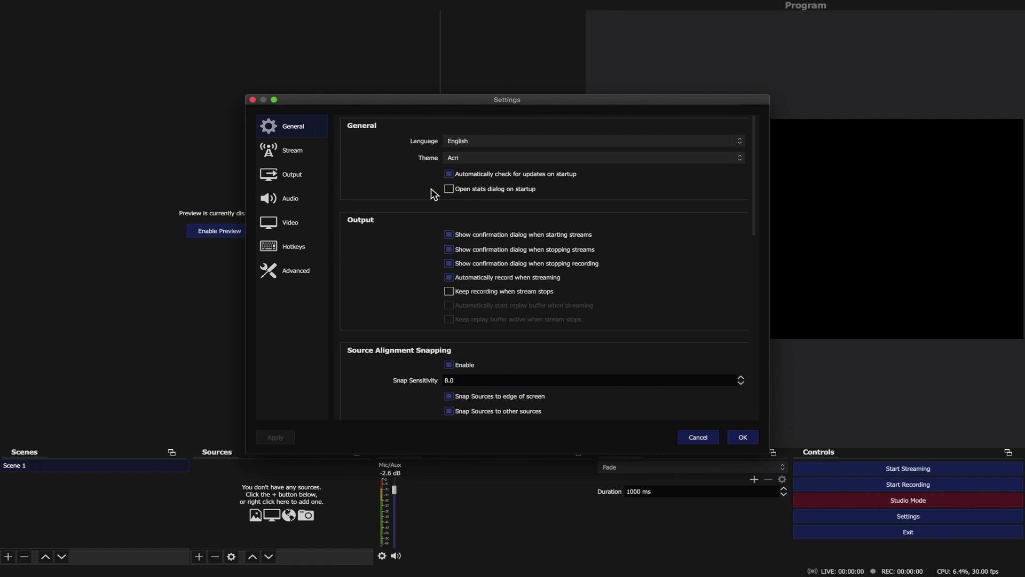
scroll(569, 253, down, 1)
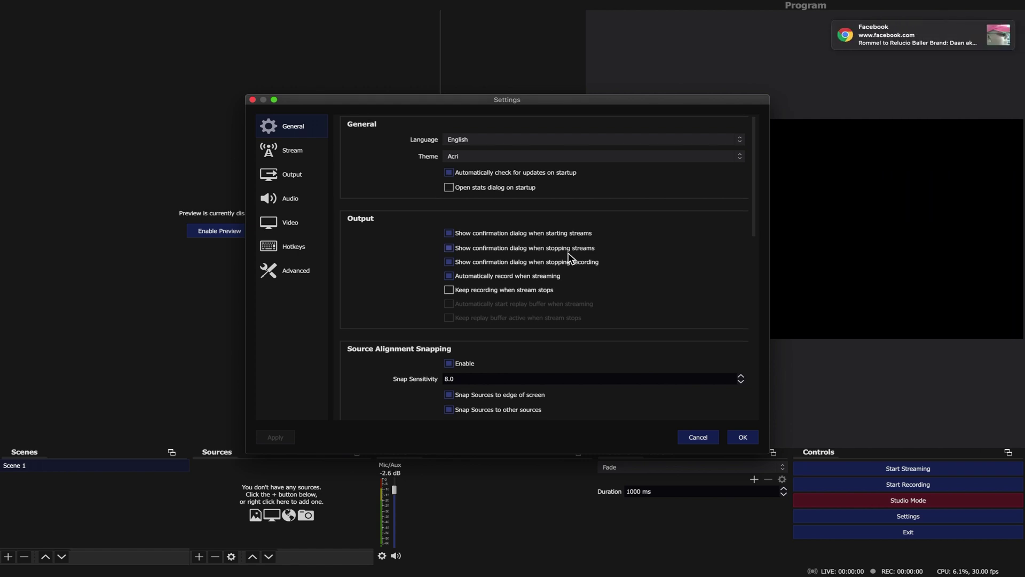
- On the Output page, confirm 2500 Kbps video bitrate, 128 audio bitrate and veryfast preset
click(293, 182)
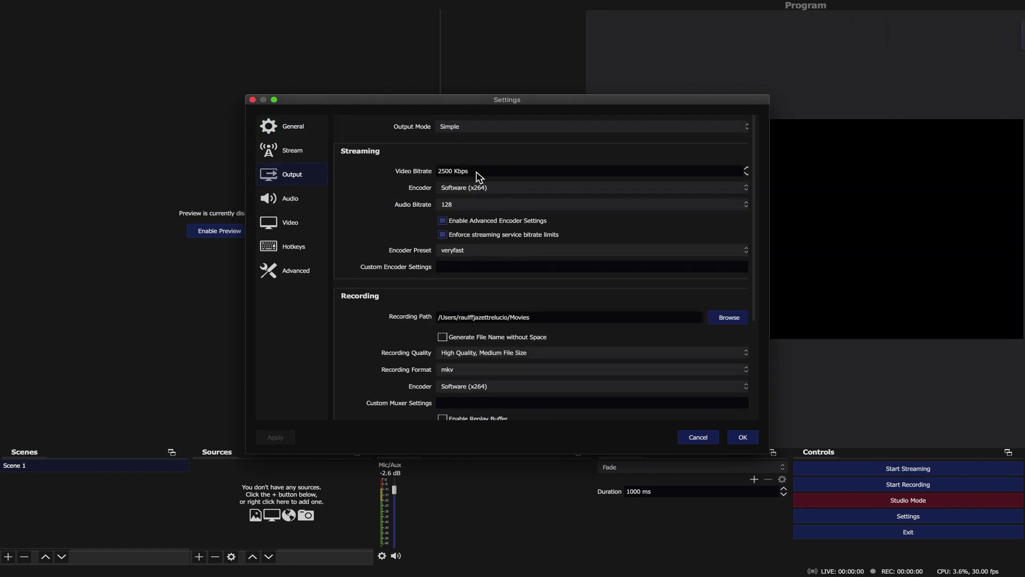
click(476, 171)
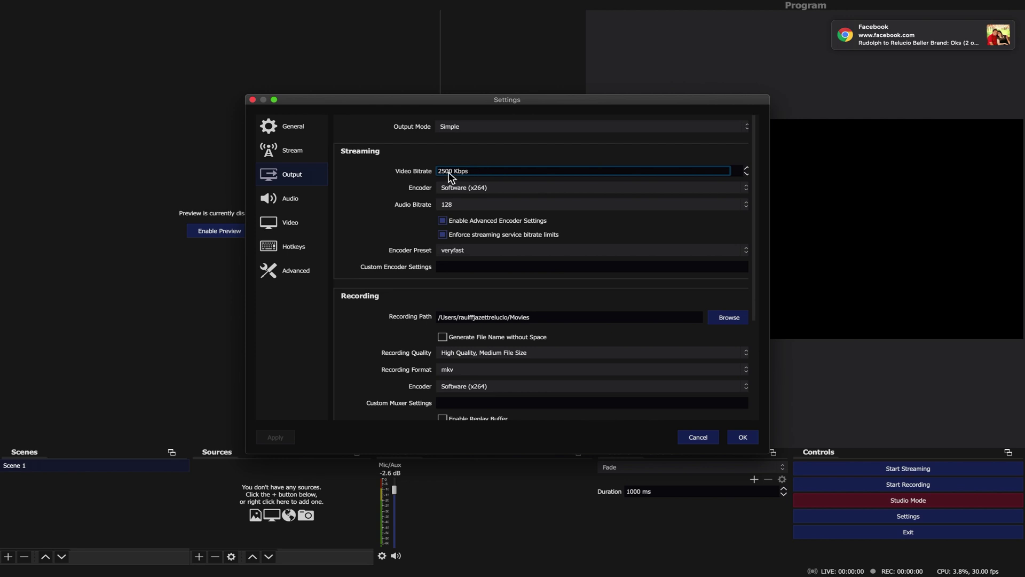
click(467, 205)
click(463, 197)
click(464, 202)
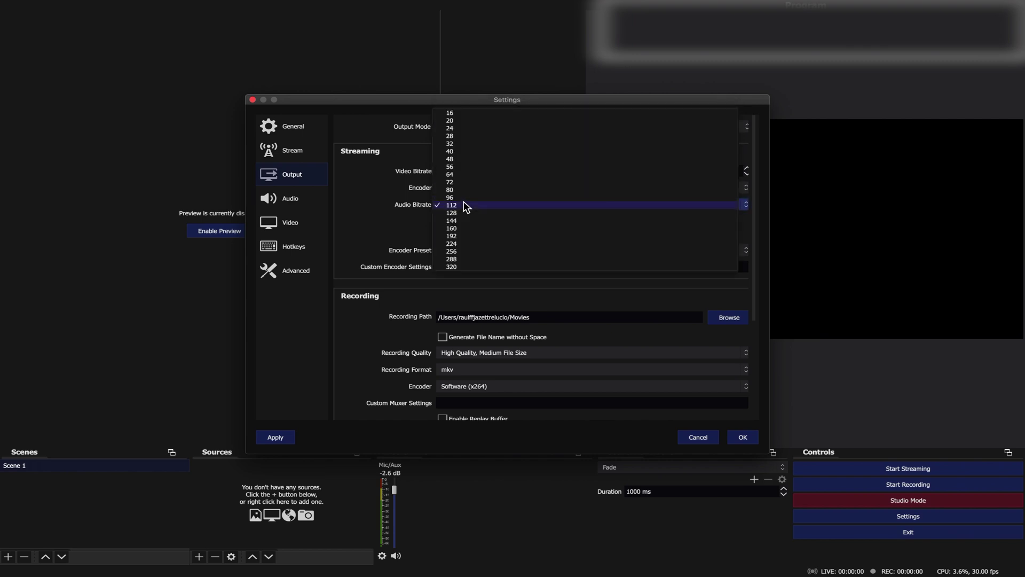
click(463, 213)
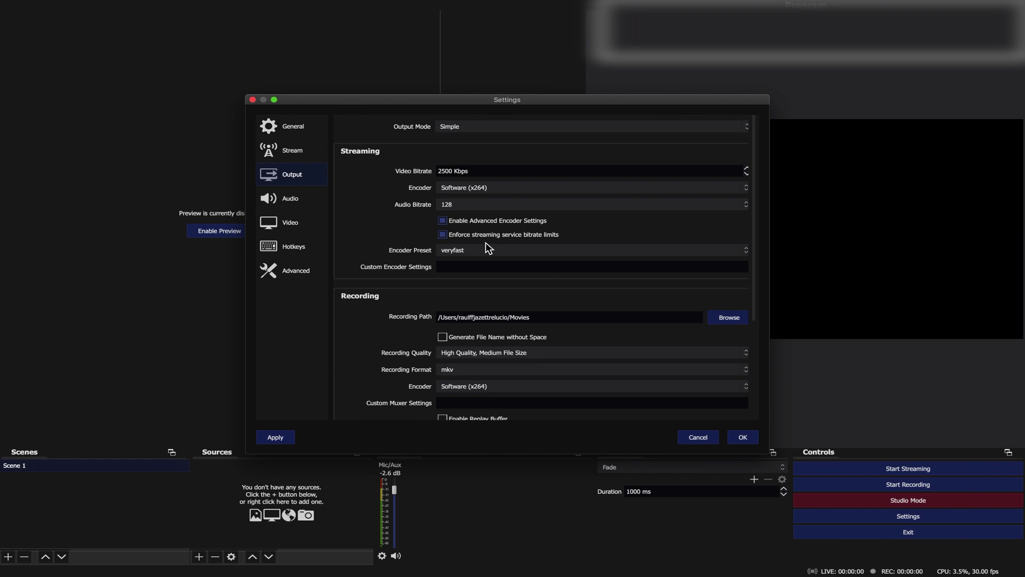
click(483, 256)
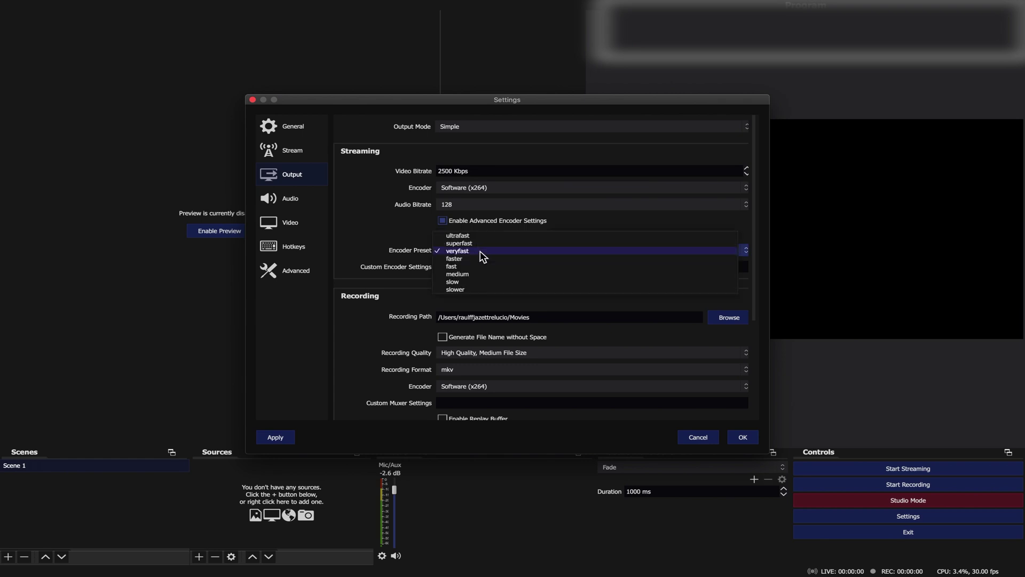
click(480, 252)
click(480, 252)
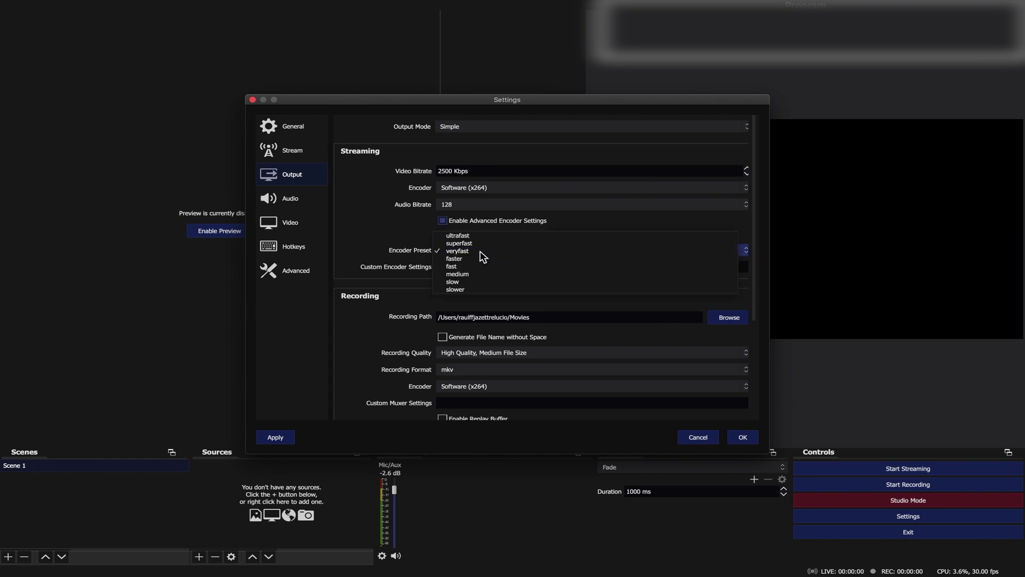
click(481, 252)
scroll(492, 285, down, 3)
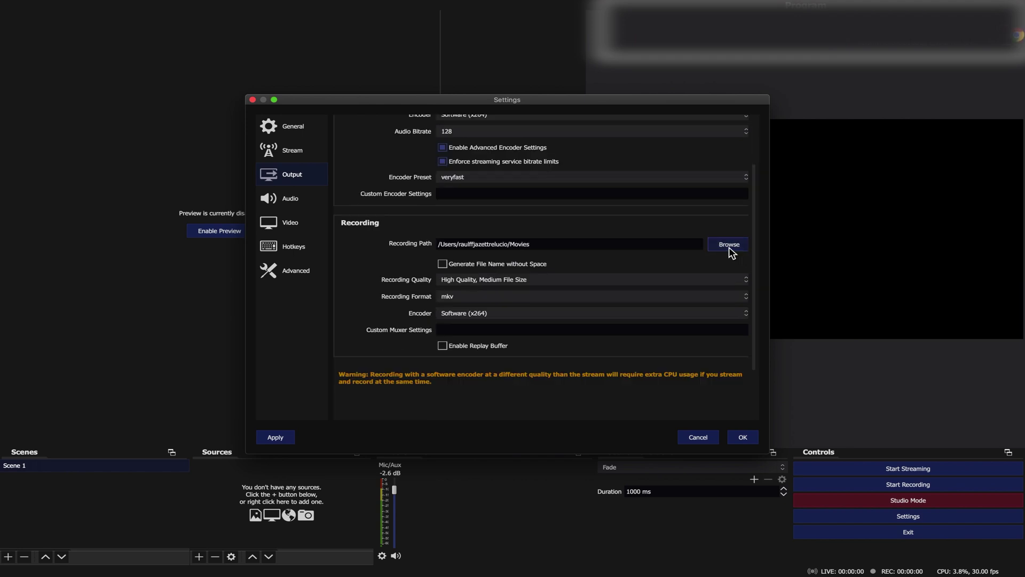
- Keep the recording path, High Quality, Medium File Size, mkv format and Software (x264) encoder
click(729, 249)
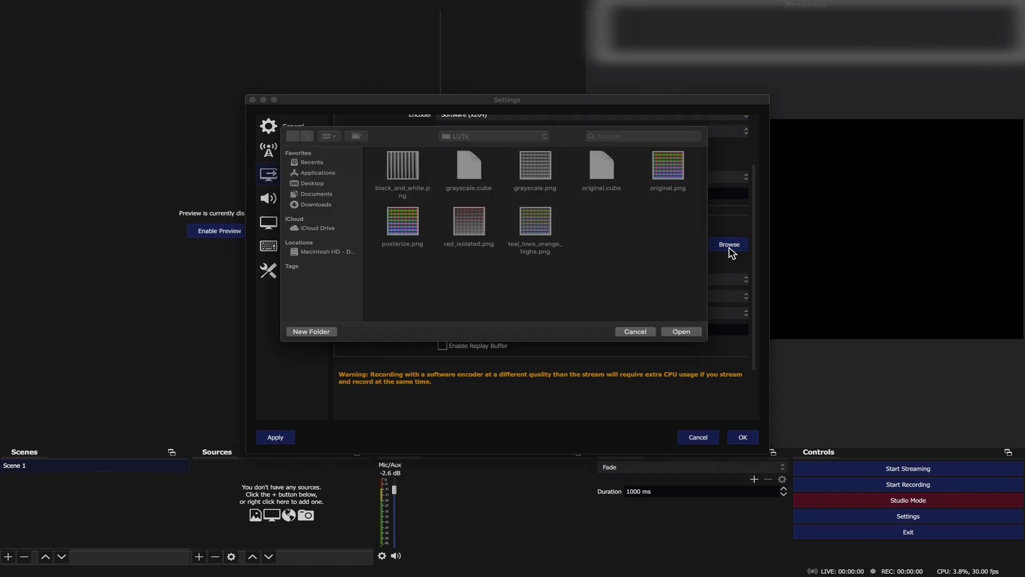
key(Escape)
click(564, 280)
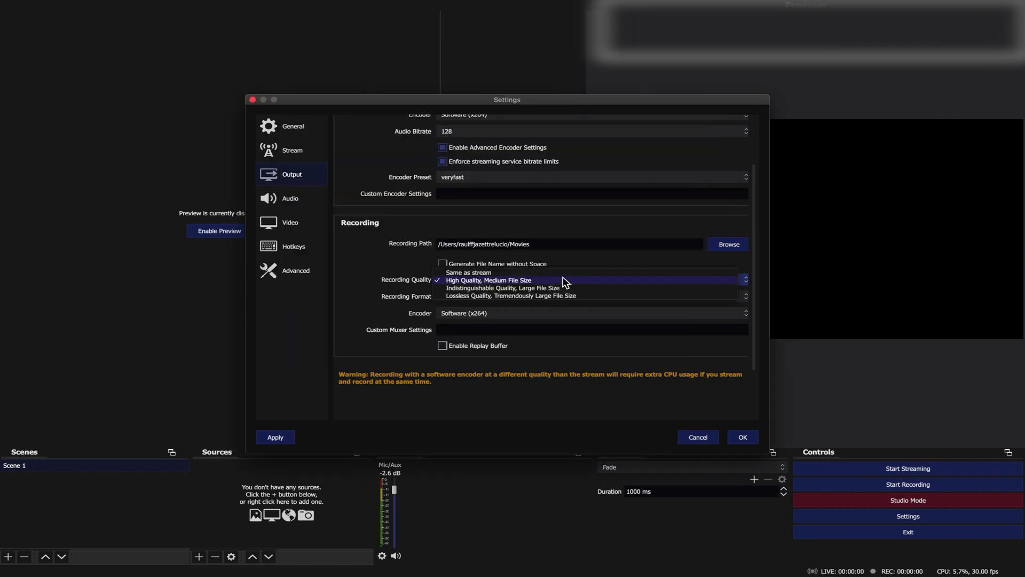
click(563, 279)
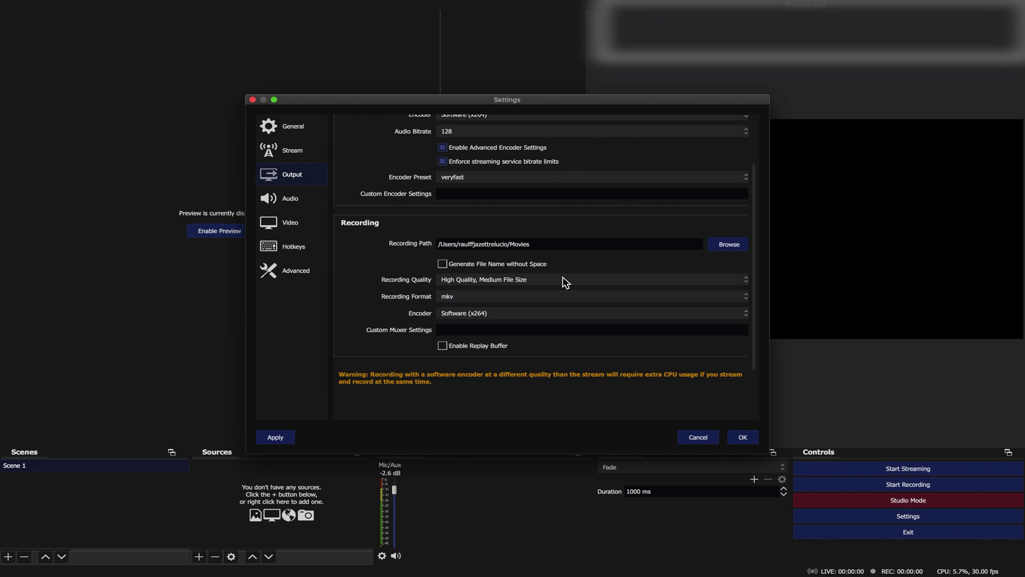
click(550, 297)
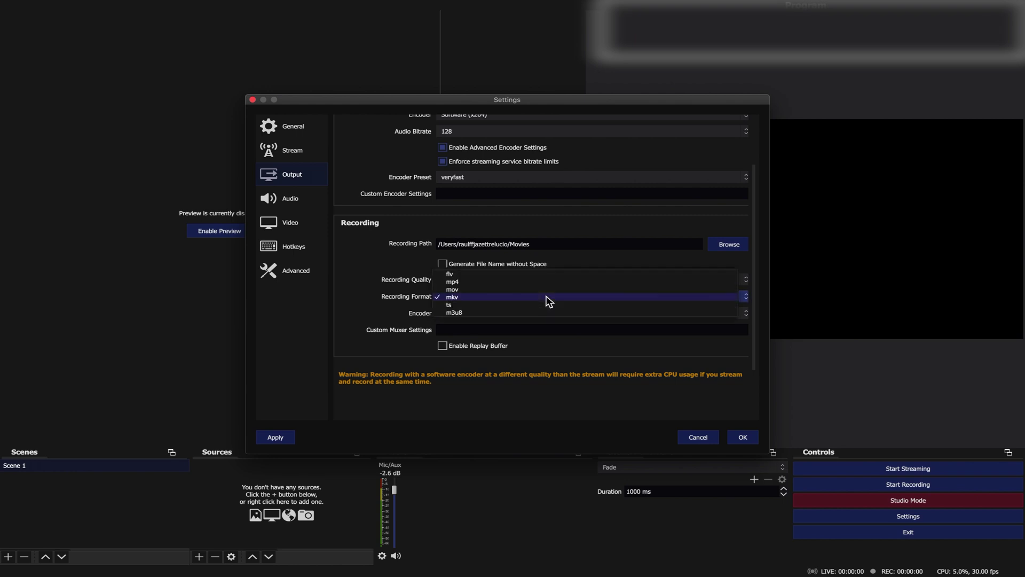
click(549, 298)
scroll(542, 327, down, 1)
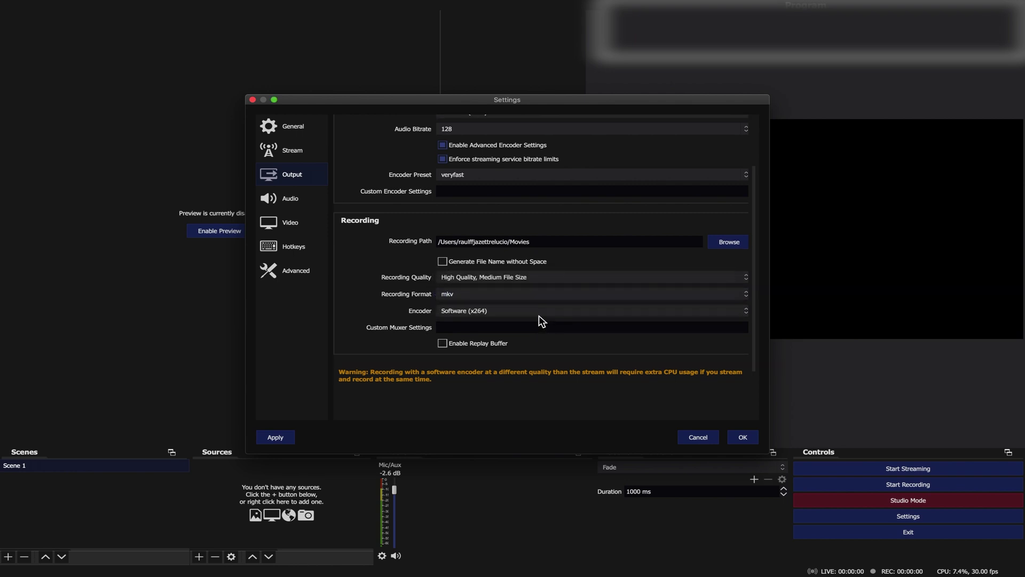
click(541, 314)
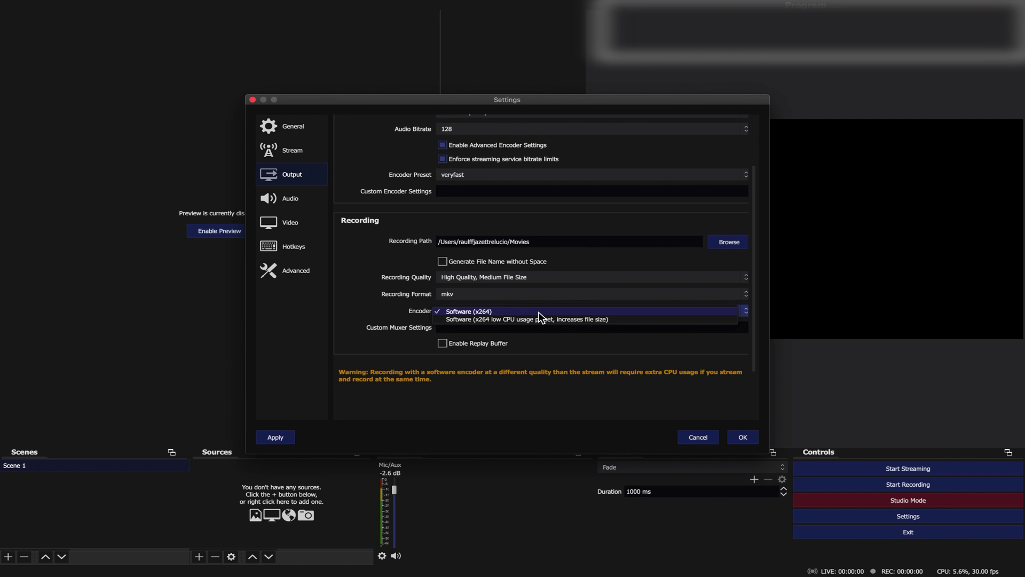
click(538, 312)
scroll(342, 203, down, 2)
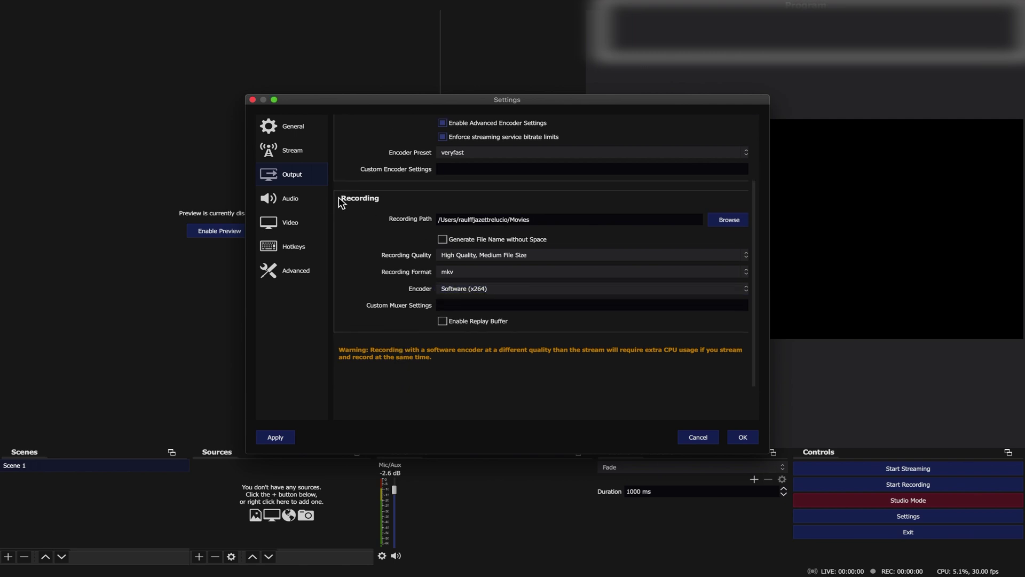
- Confirm audio at 48 kHz sample rate, Mono channels, with Scarlett 2i2 USB as mic/auxiliary device
click(314, 202)
click(501, 145)
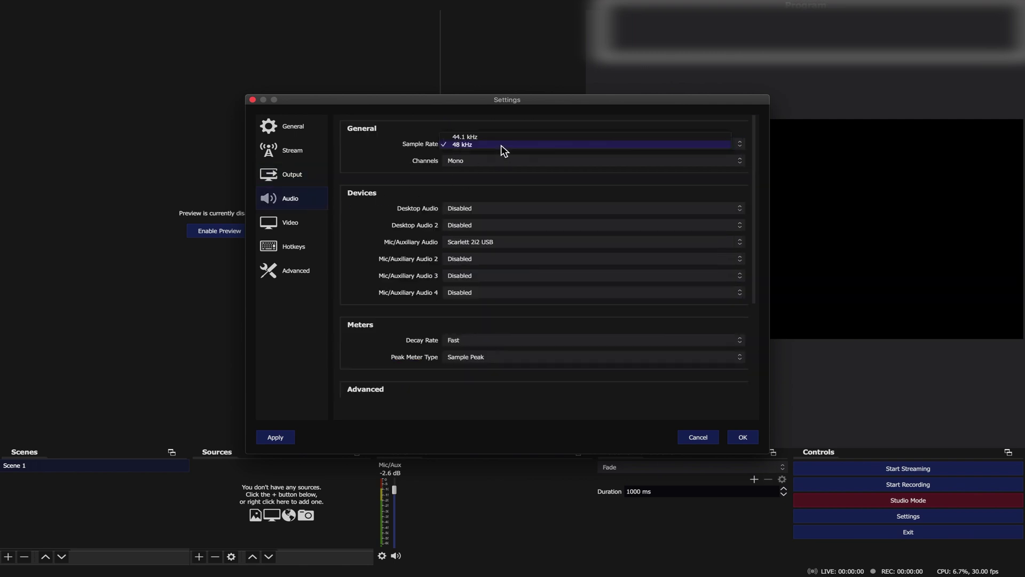
click(500, 145)
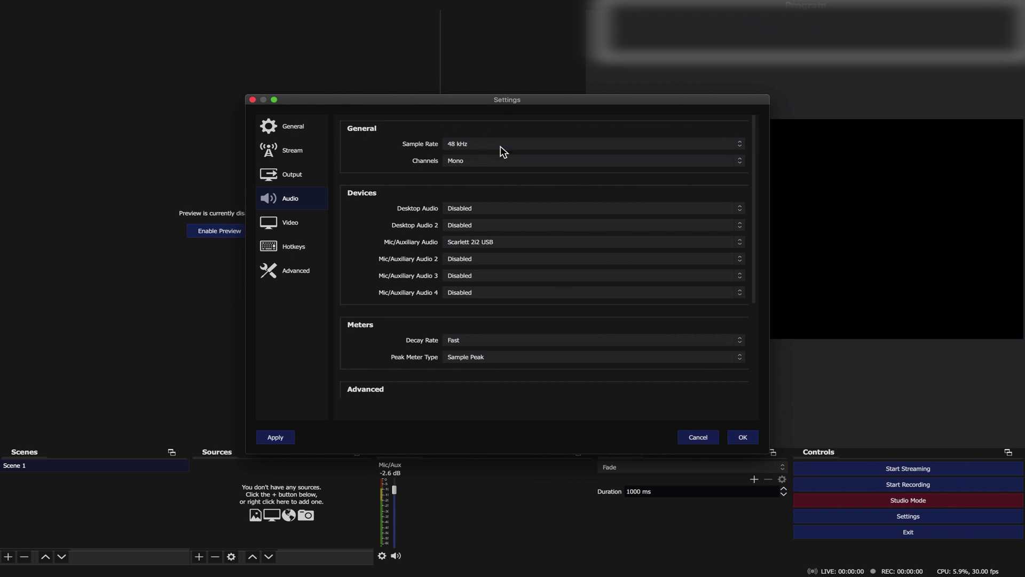
click(493, 161)
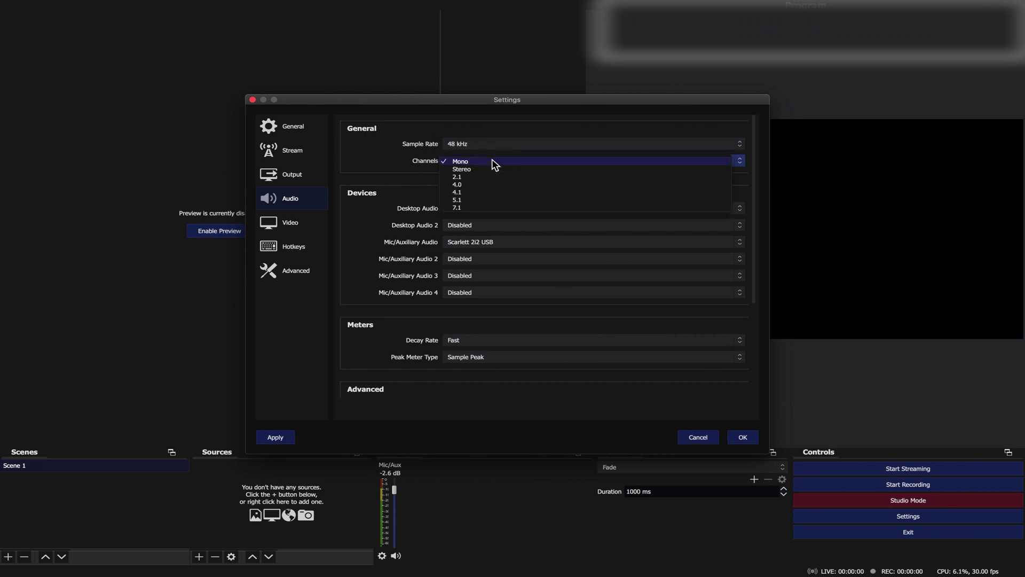
click(491, 160)
click(481, 243)
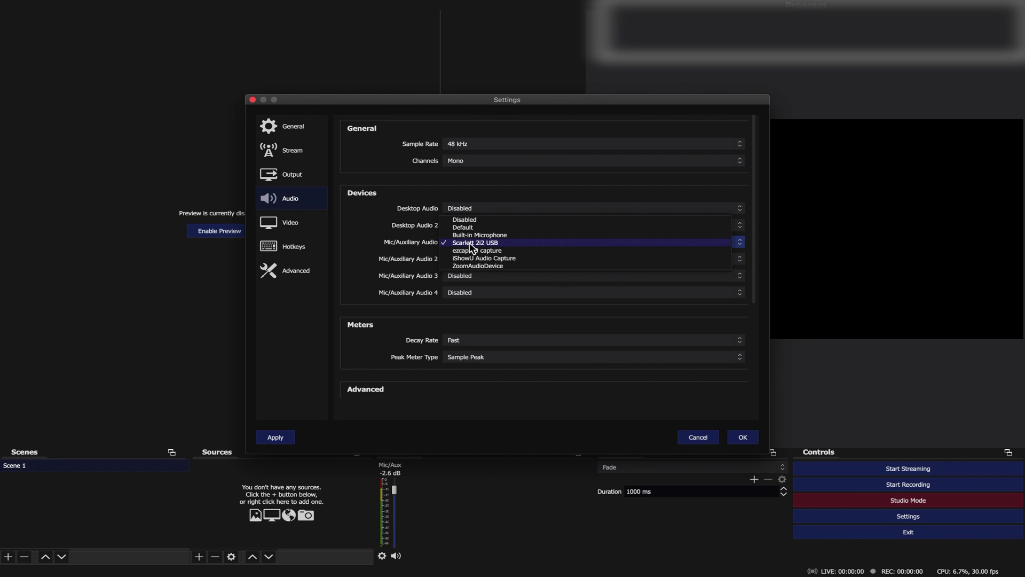
click(478, 243)
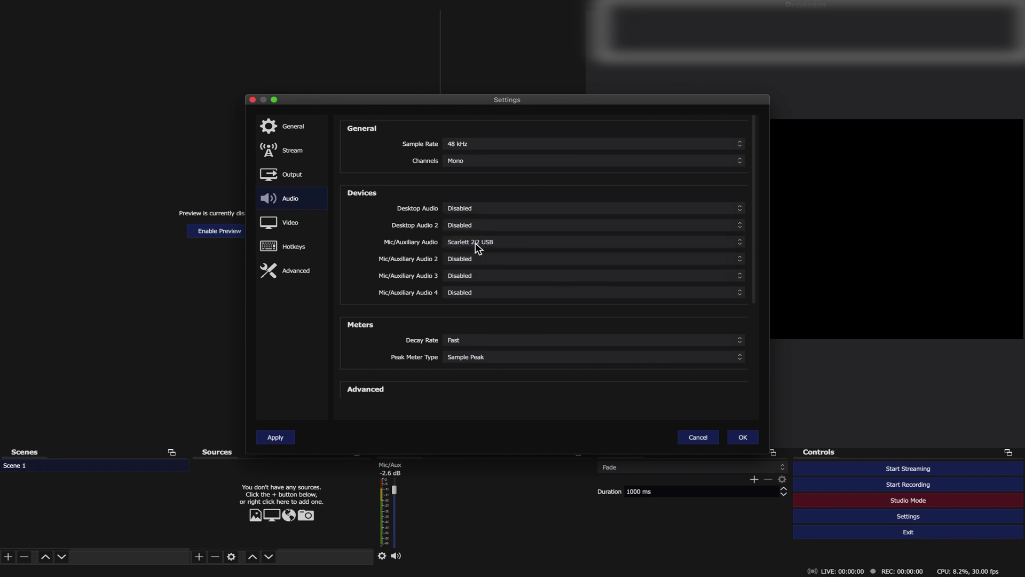
click(304, 228)
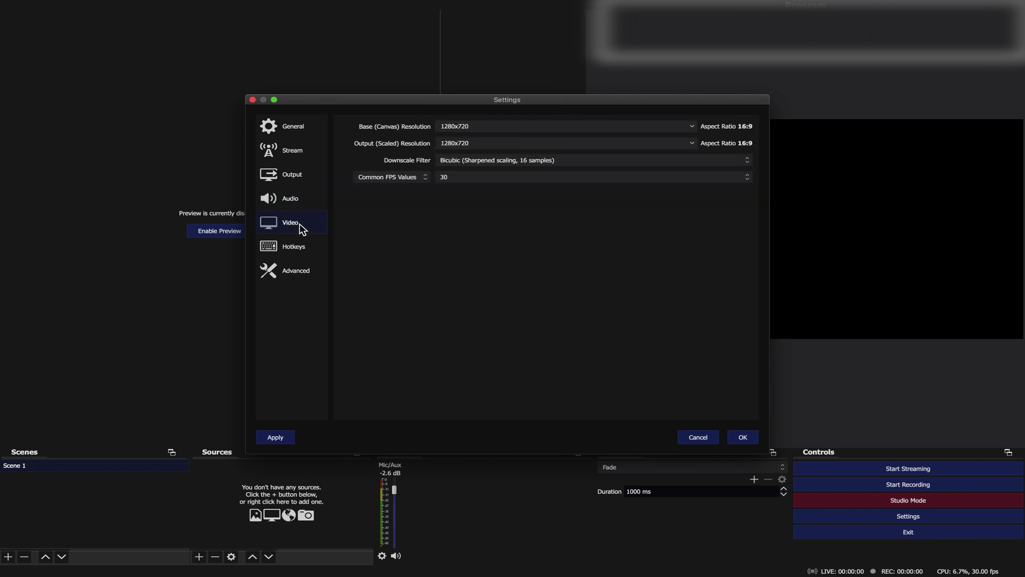
- Keep 1280x720 base and output resolutions at 30 FPS, switching the downscale filter to Lanczos
click(693, 126)
click(697, 129)
click(693, 143)
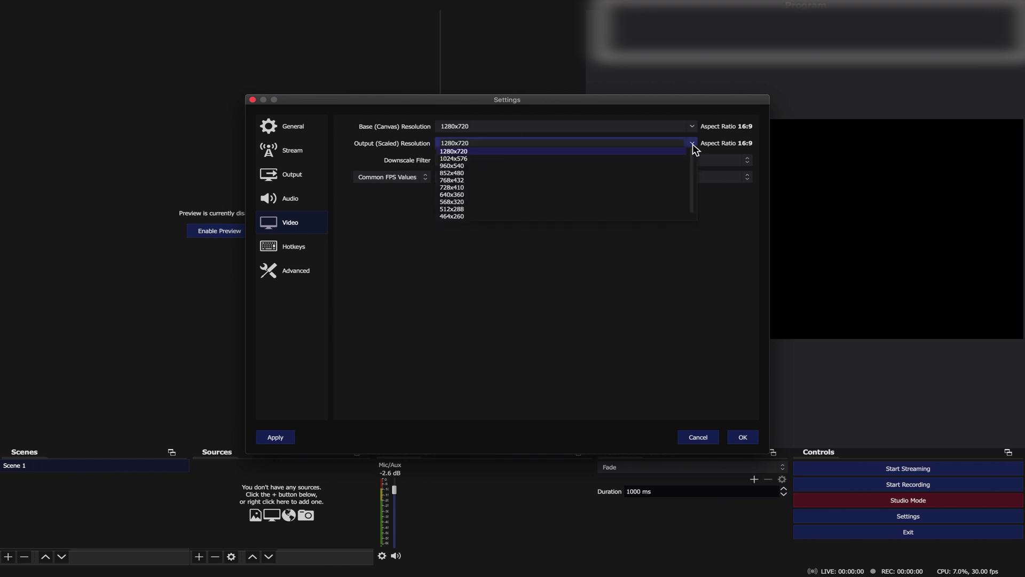
click(462, 152)
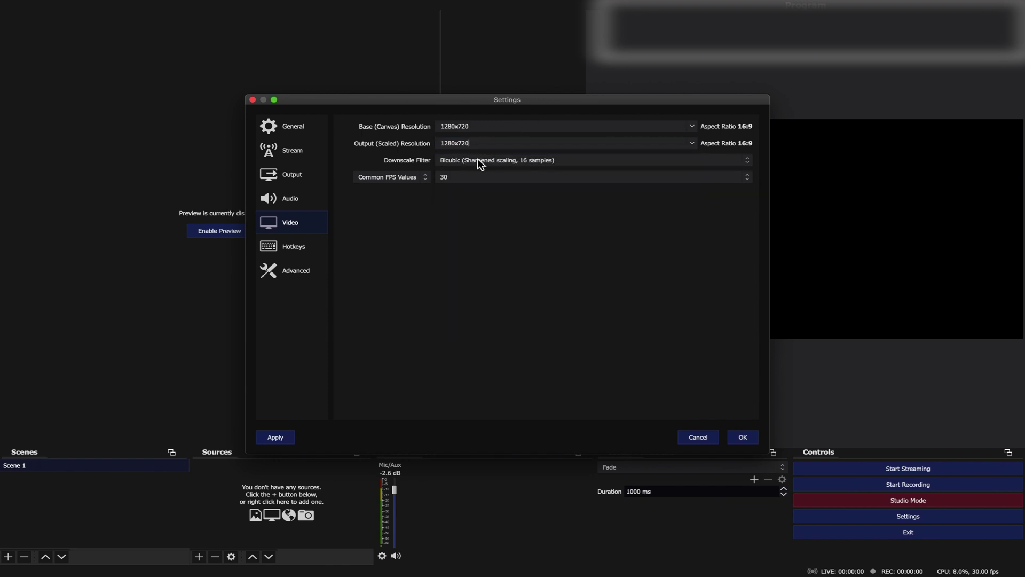
click(479, 162)
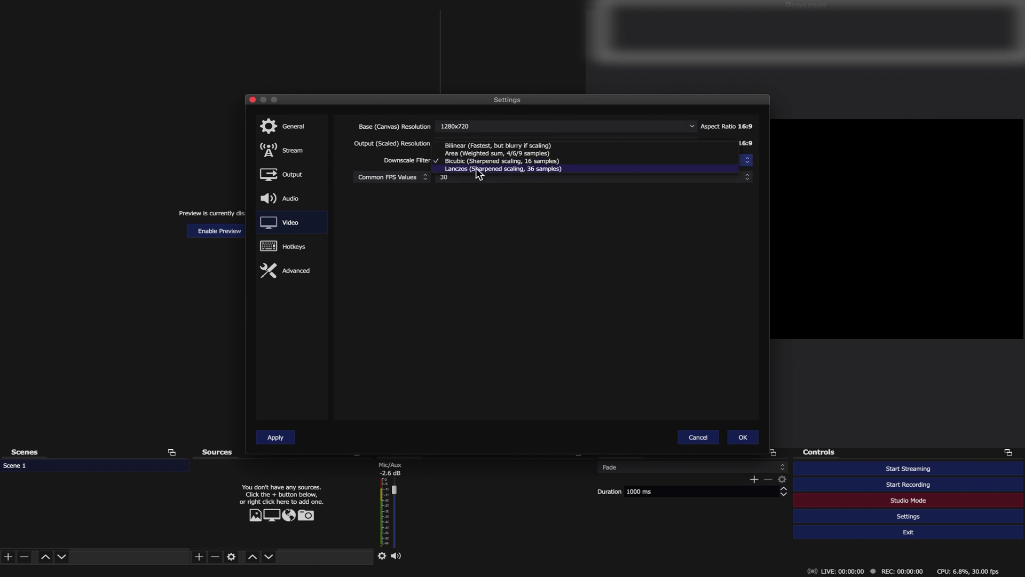
click(476, 167)
click(467, 179)
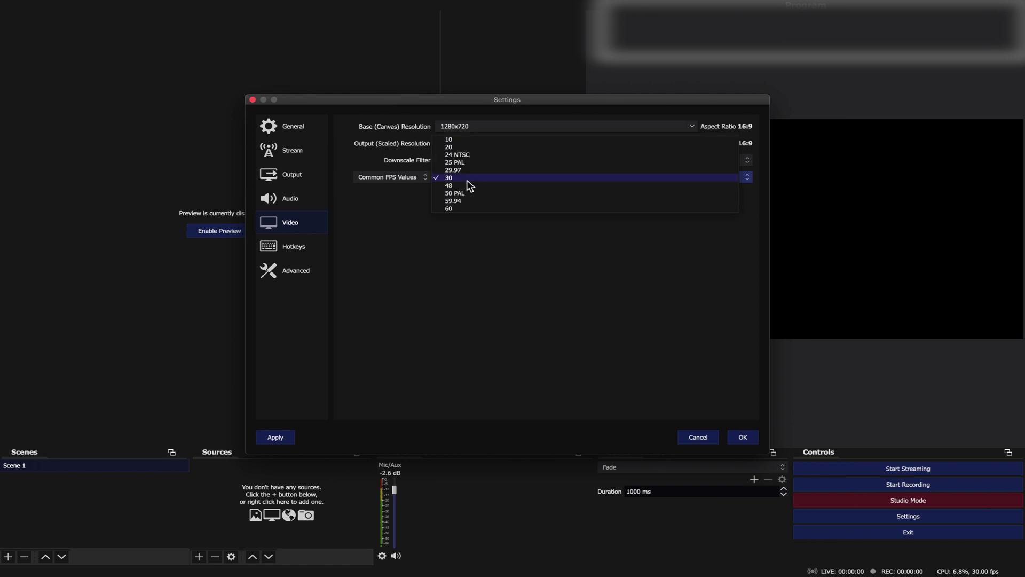
click(468, 179)
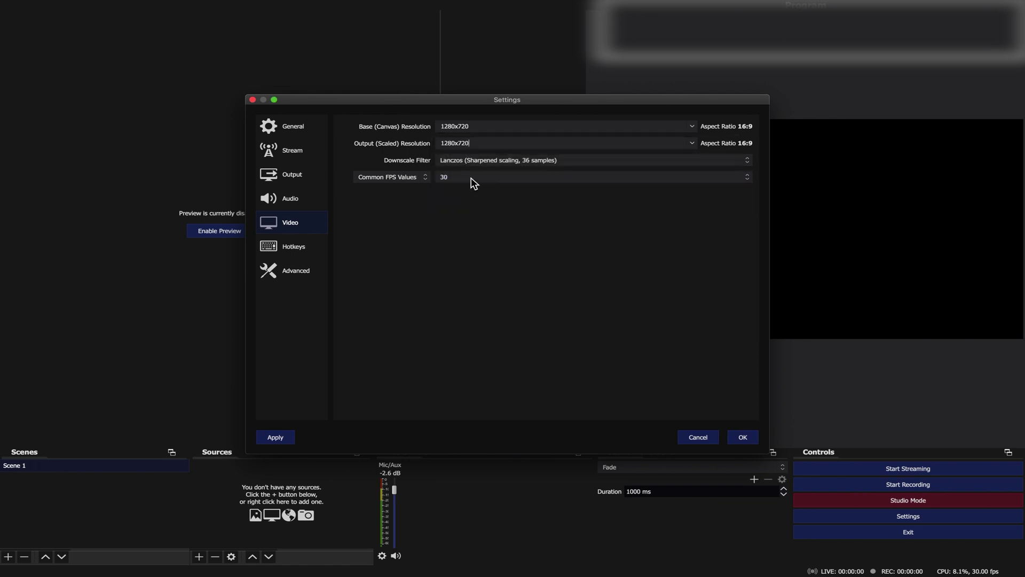
click(471, 177)
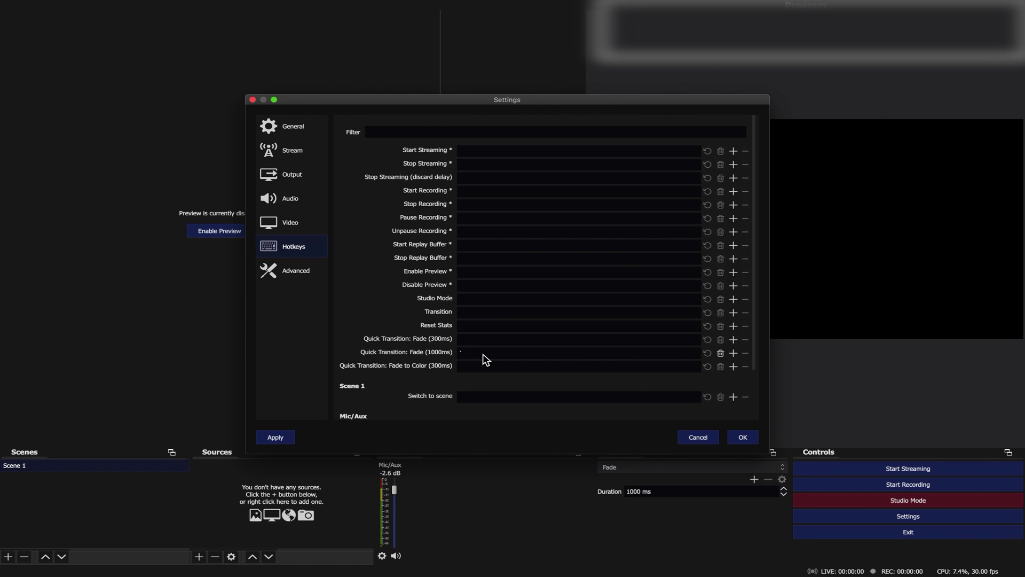
- Confirm Facebook Live as the streaming service and go to Facebook's Get Stream Key page
click(483, 353)
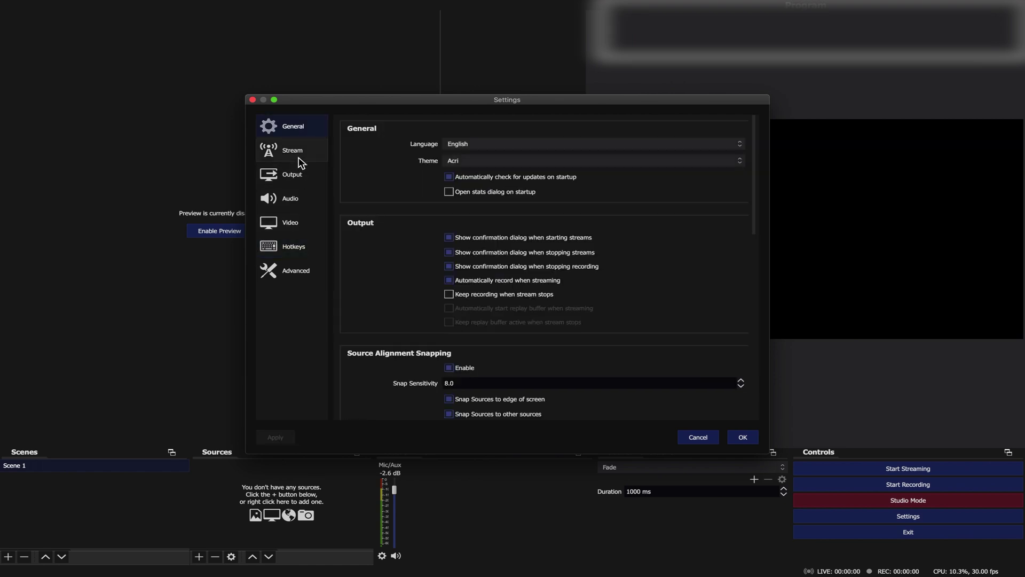
click(299, 157)
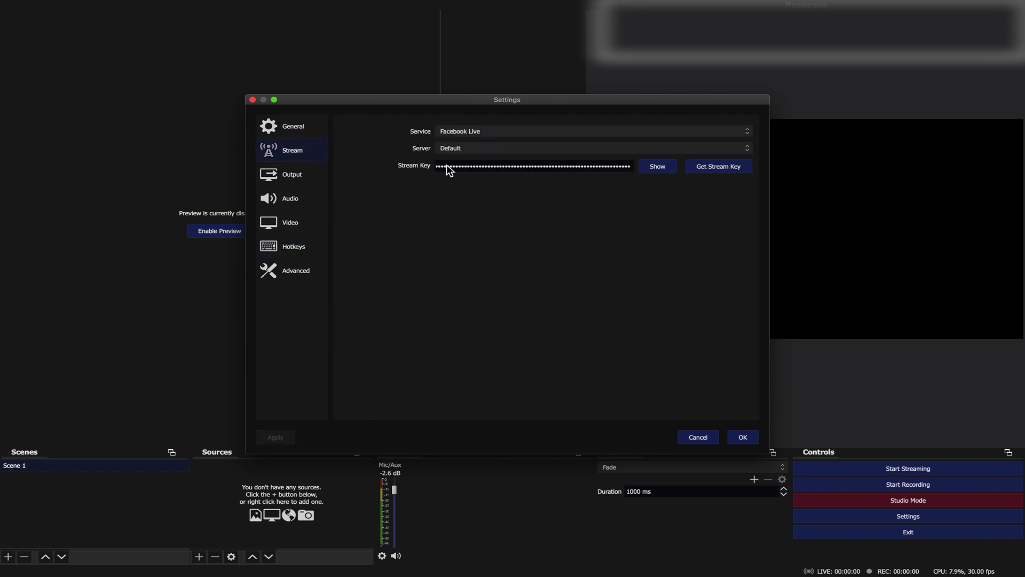
click(676, 134)
click(674, 134)
click(703, 167)
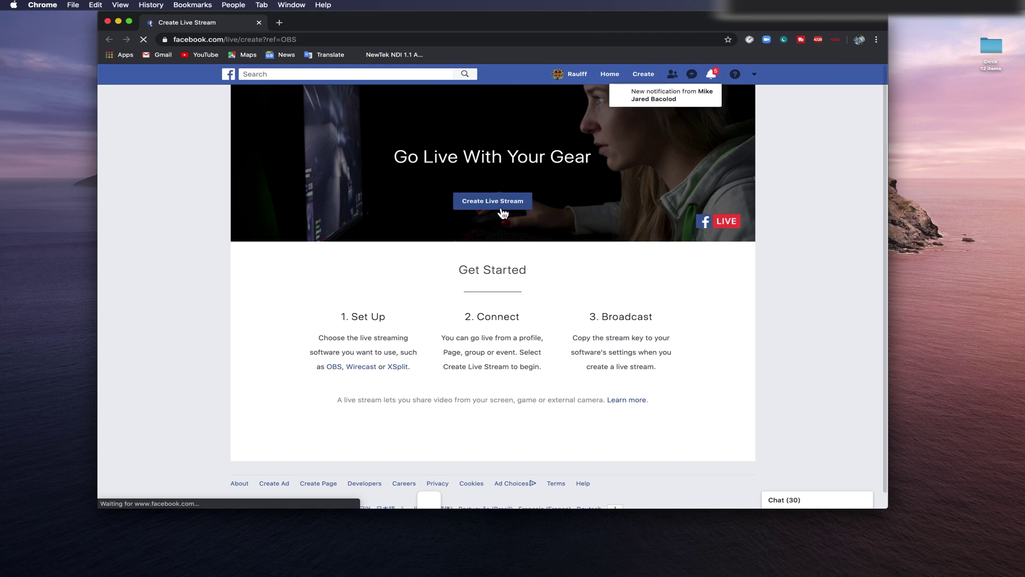
- Create a new Facebook live stream posting to the managed church Page
click(492, 201)
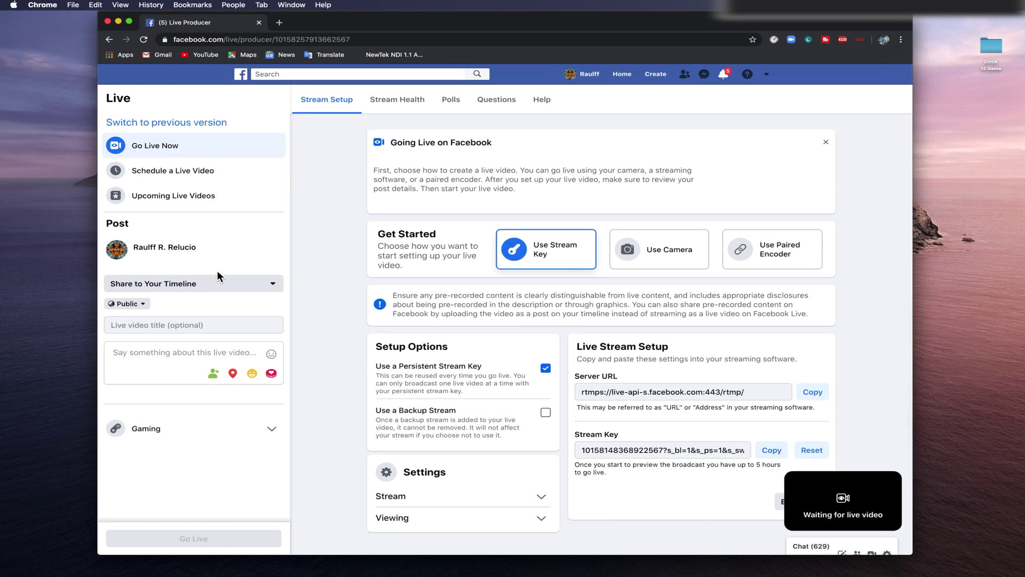
click(224, 283)
click(207, 322)
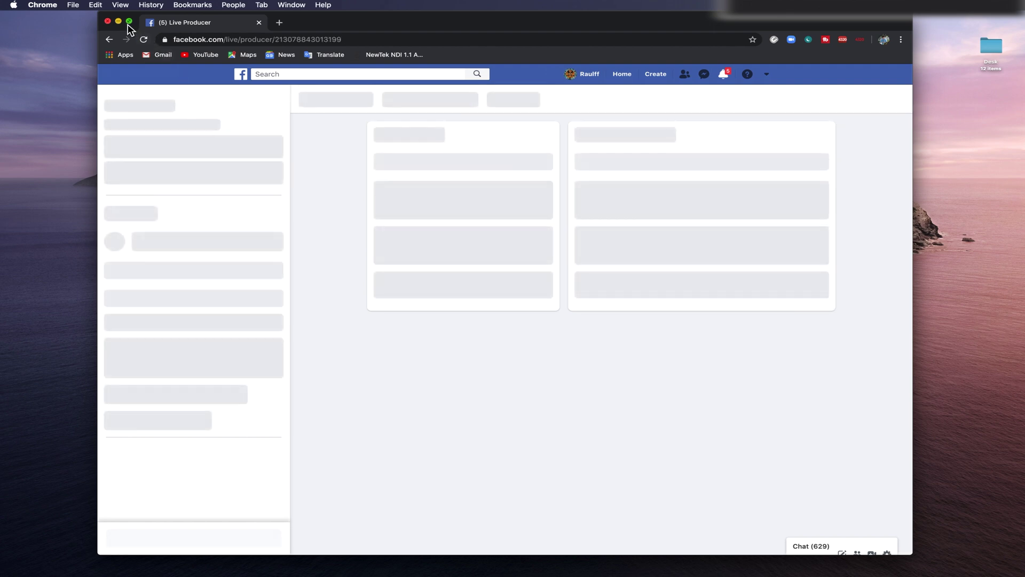
mouse_move(128, 22)
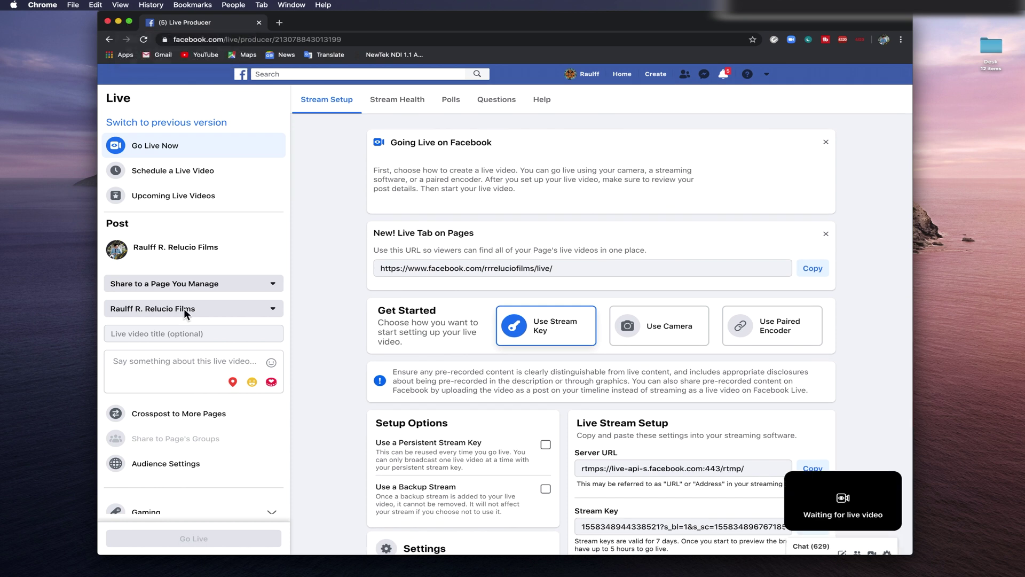
click(186, 311)
click(182, 330)
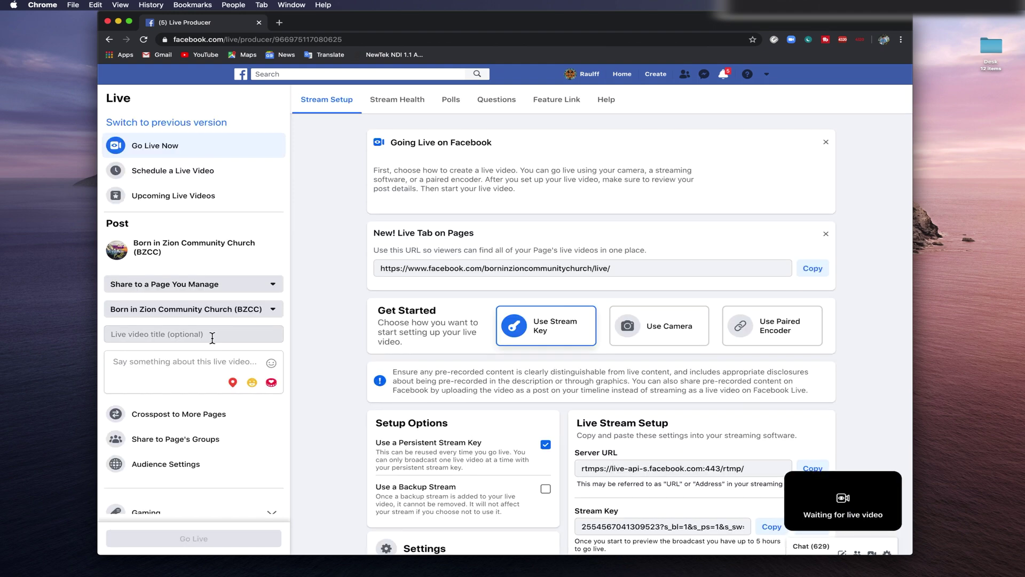
- Title and describe the stream 'Sunday Service (date)' and keep the persistent stream key enabled
click(210, 335)
text(Sunday Service (date))
key(Tab)
text(Sunday Service (date))
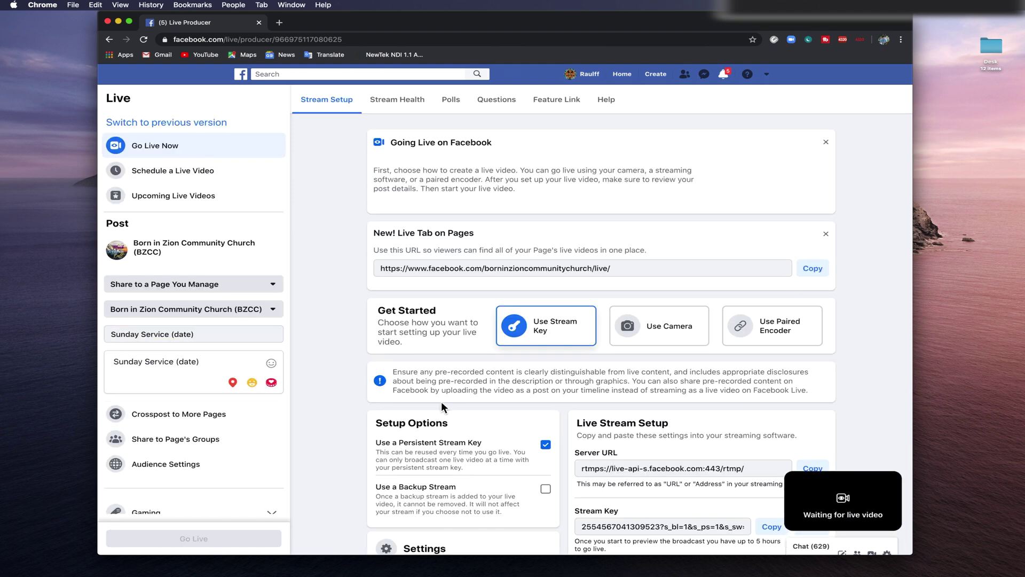
scroll(522, 390, down, 2)
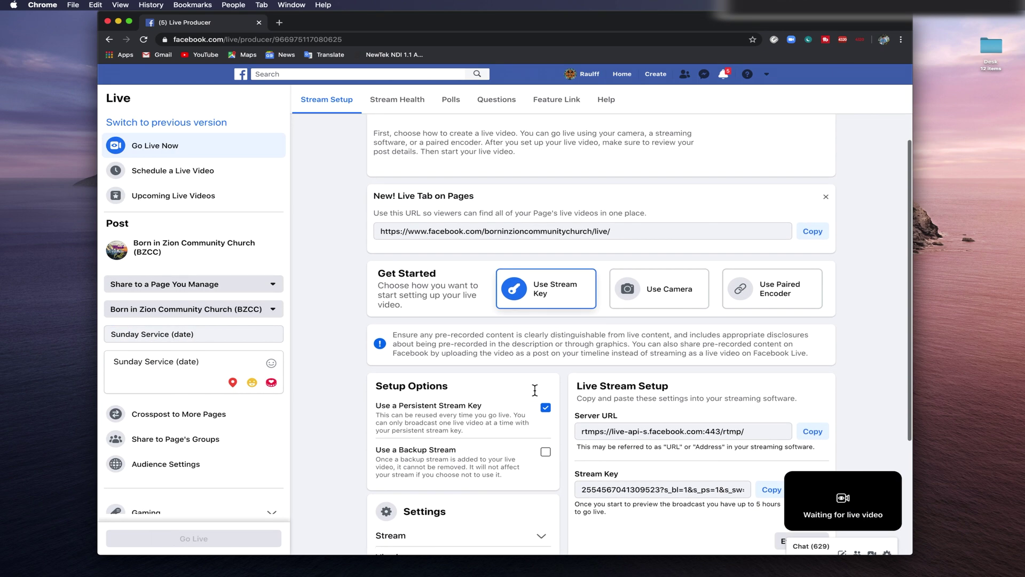
scroll(534, 390, down, 5)
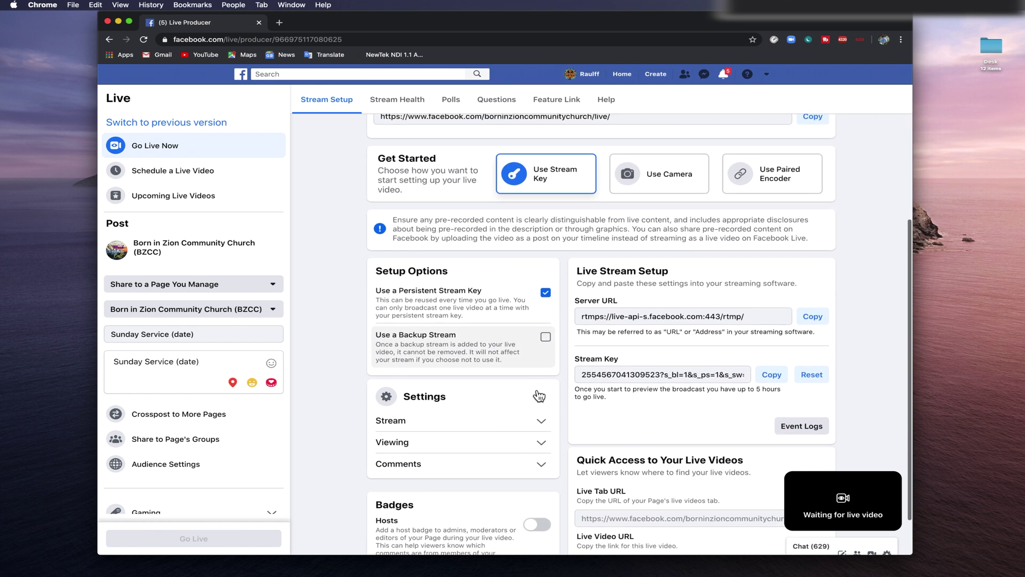
click(549, 313)
click(549, 313)
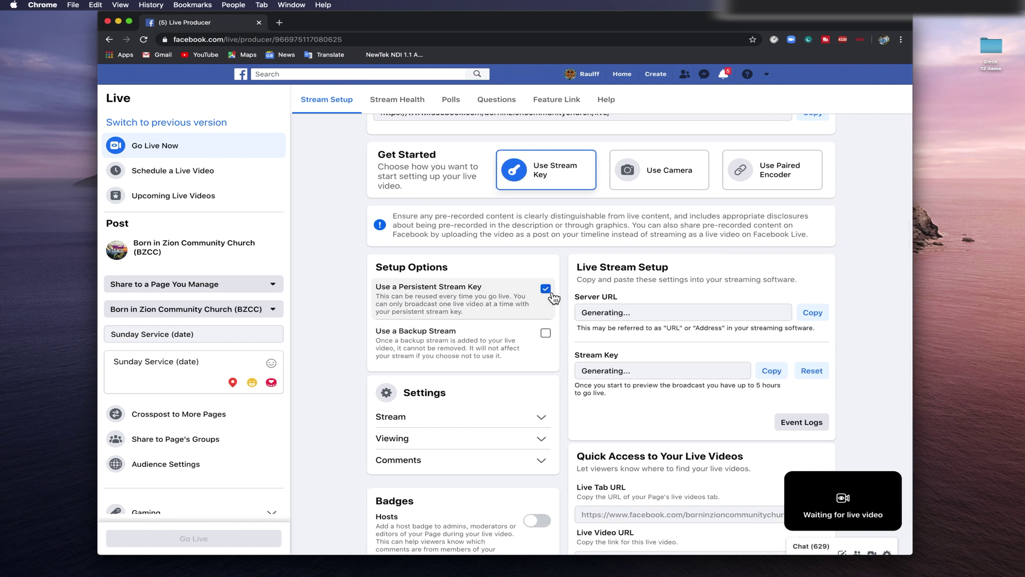
scroll(619, 339, down, 2)
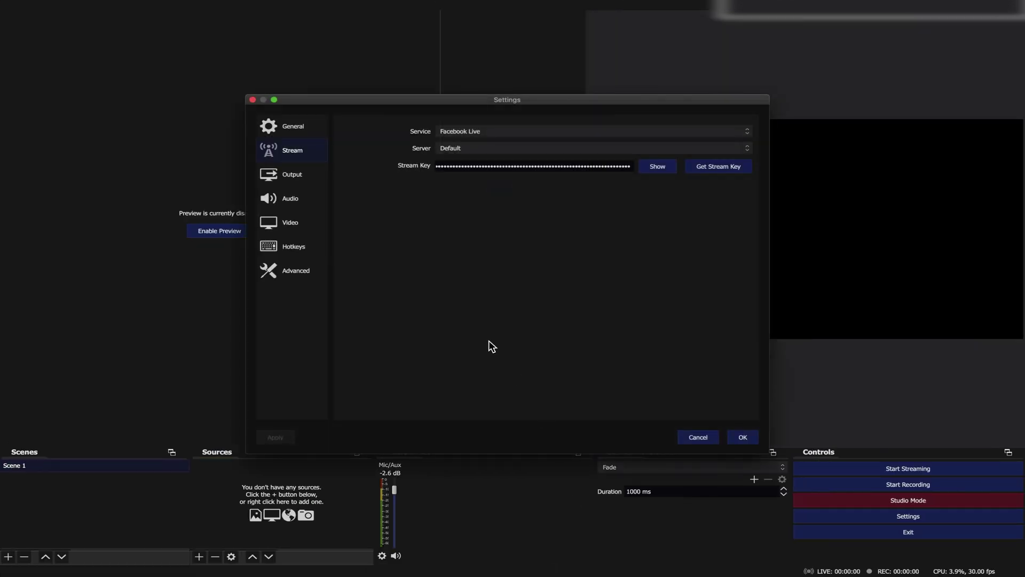
- Replace the OBS stream key with the new Facebook key, then apply and save the settings
click(558, 167)
key(super+a)
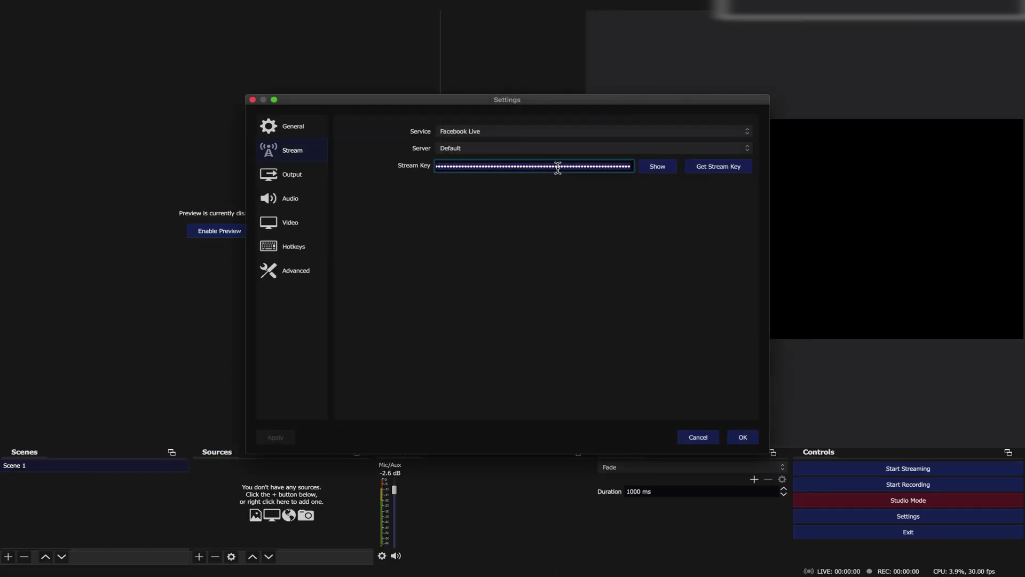
key(BackSpace)
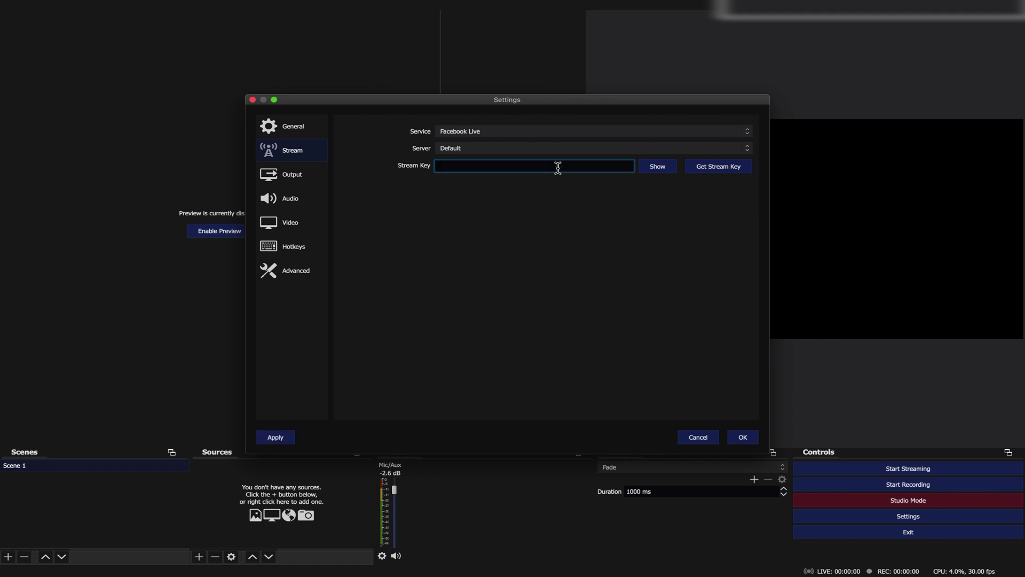
key(super+v)
click(277, 438)
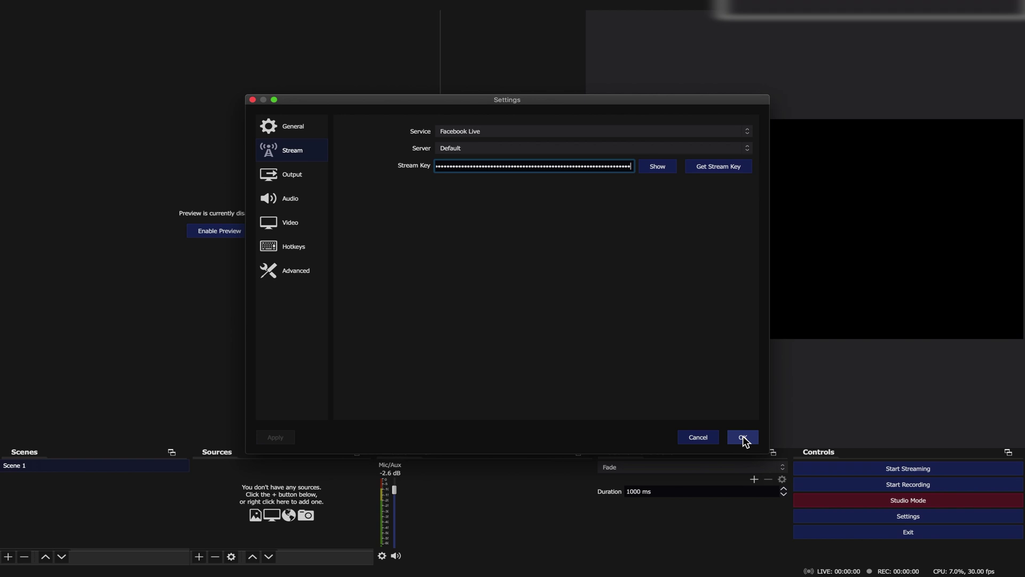
click(742, 437)
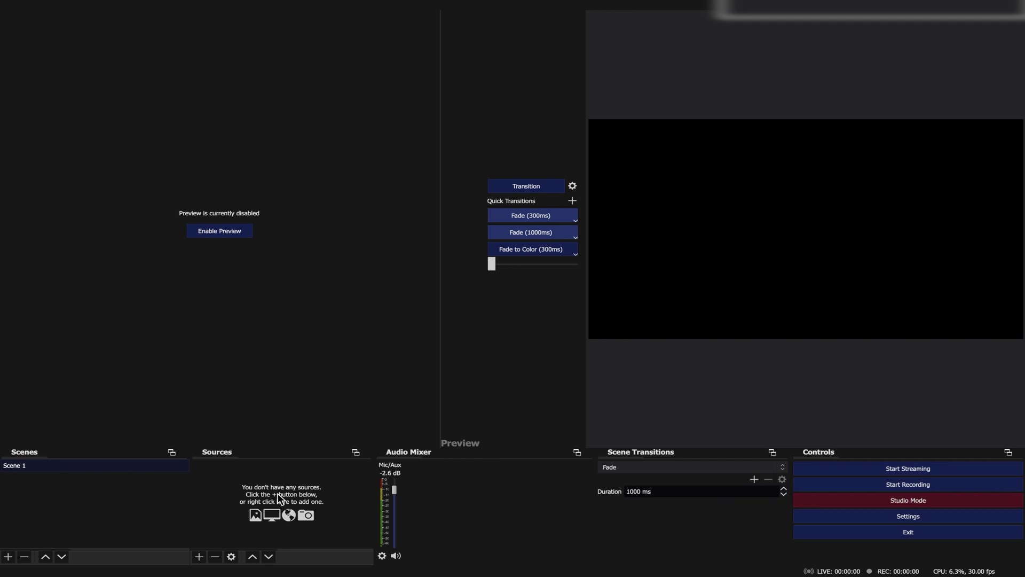
- Add a Video Capture Device source named 'Cam 1' to Scene 1
click(198, 557)
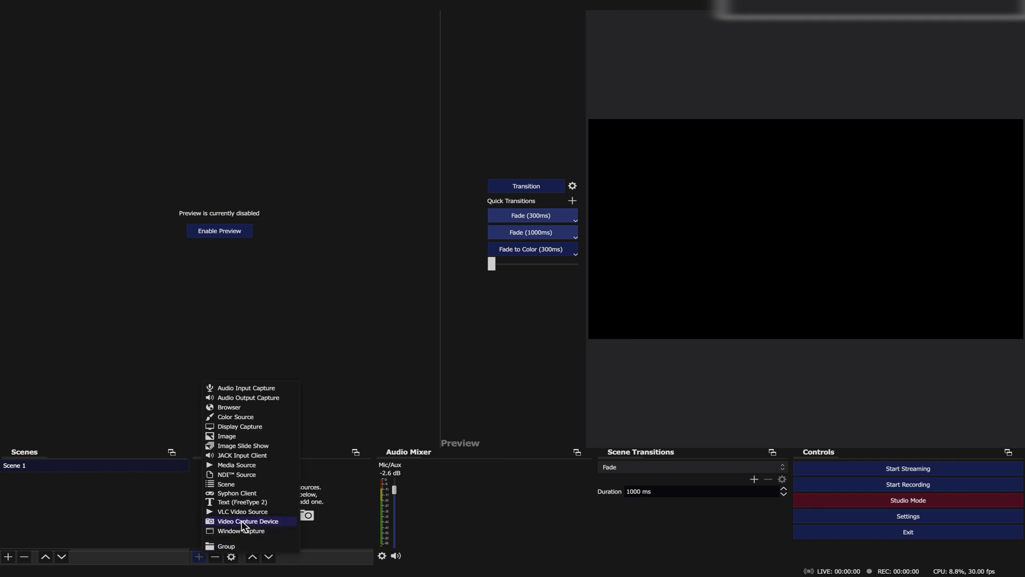
click(242, 520)
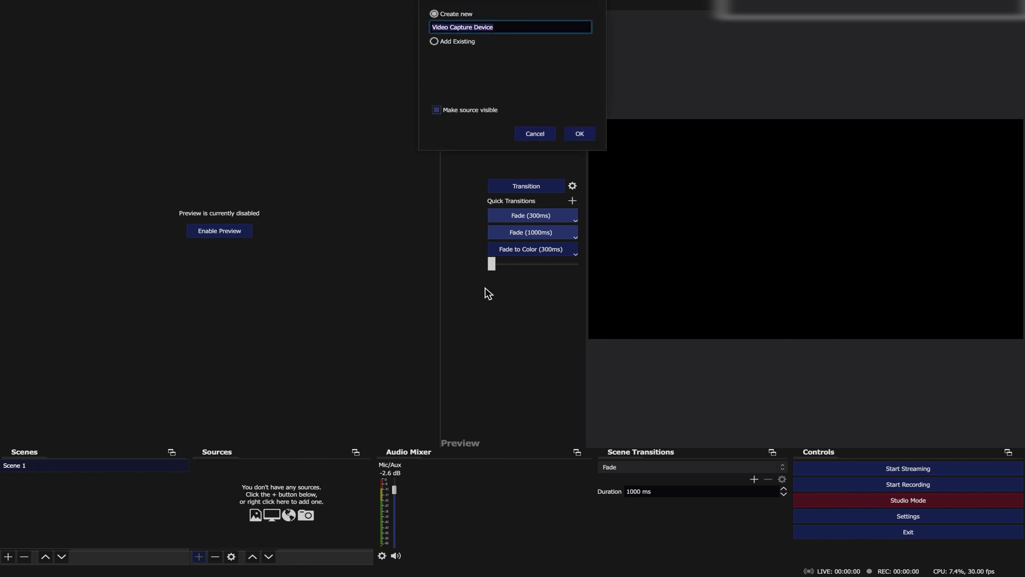
text(Cam 1)
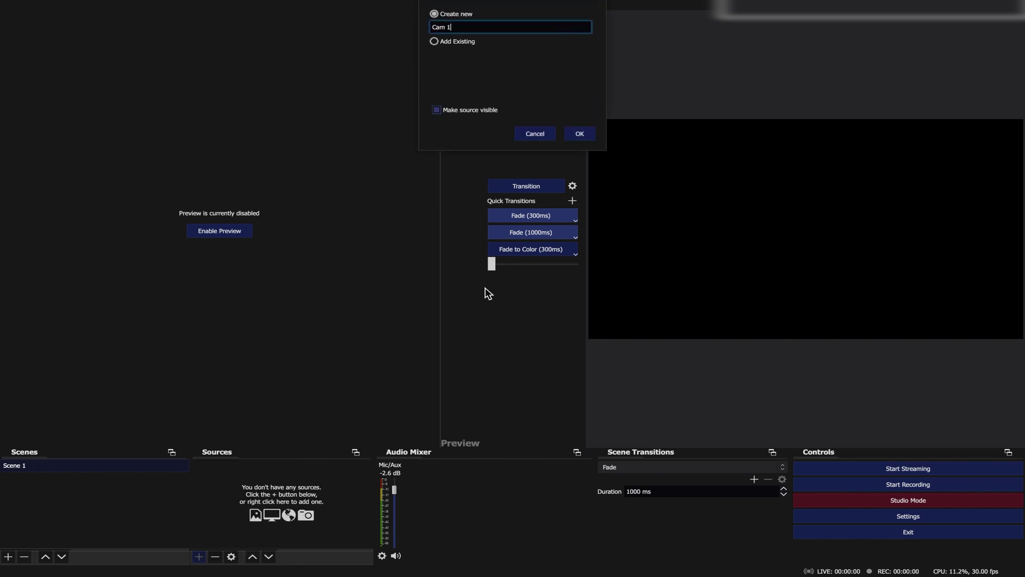
click(572, 136)
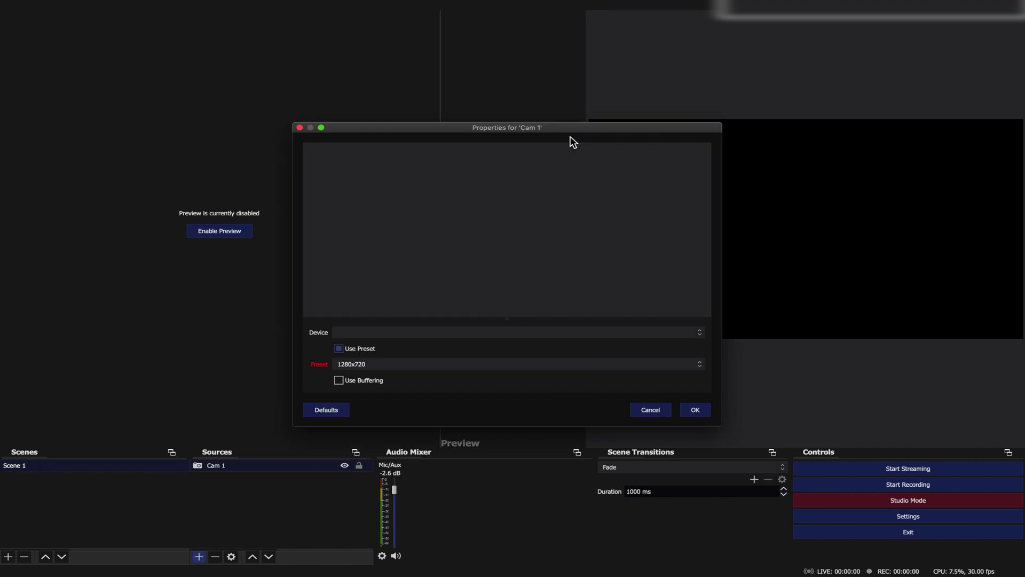
- Set Cam 1 to ezcap U3 capture #3 at 1280x720, enable preview, and launch ProPresenter
click(639, 331)
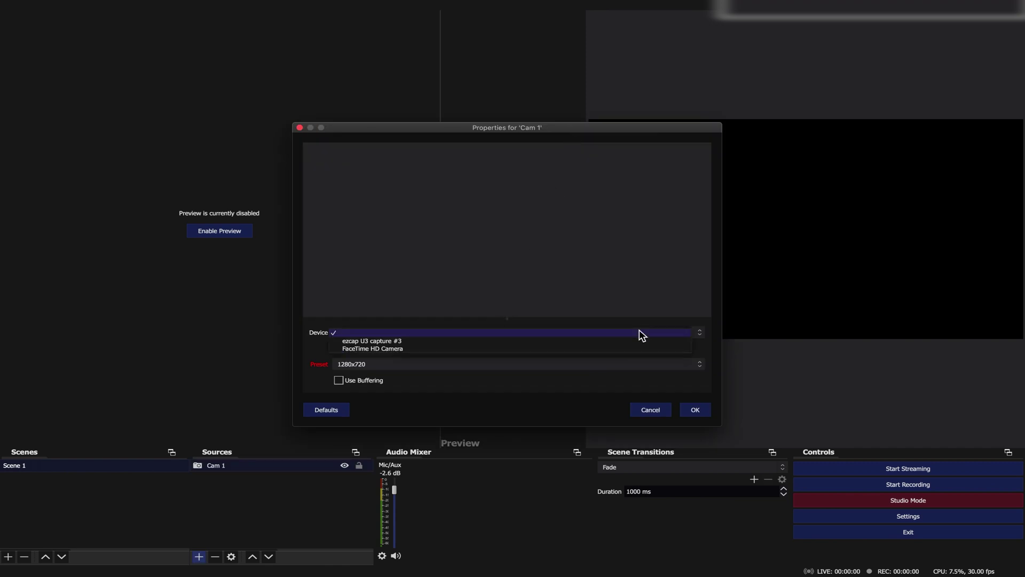
click(567, 341)
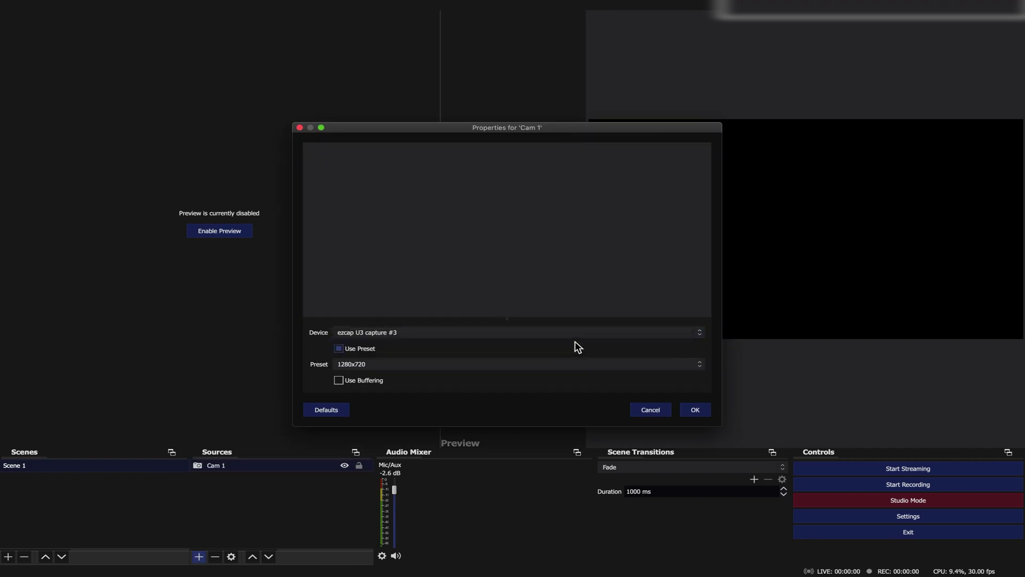
click(681, 366)
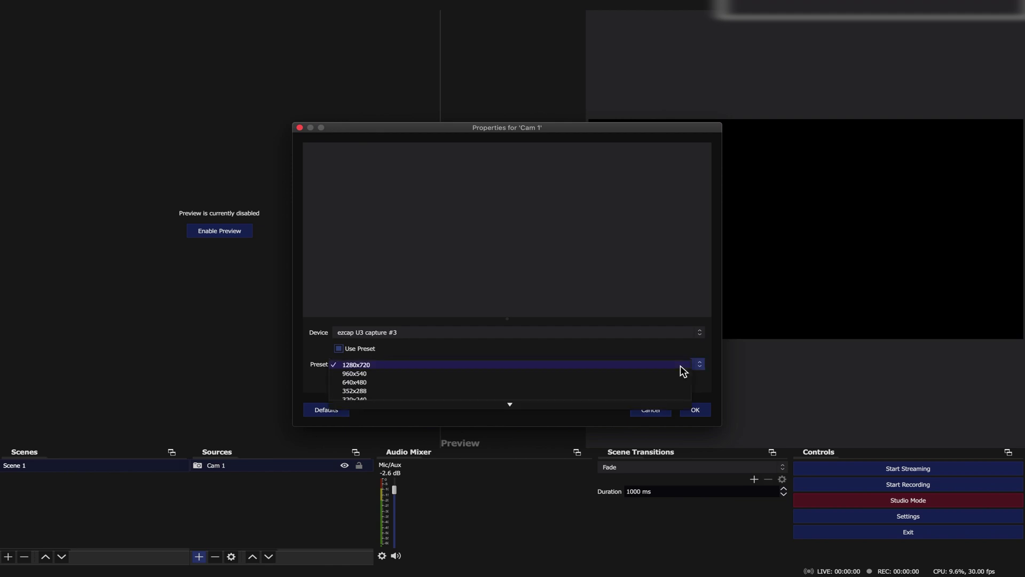
click(680, 365)
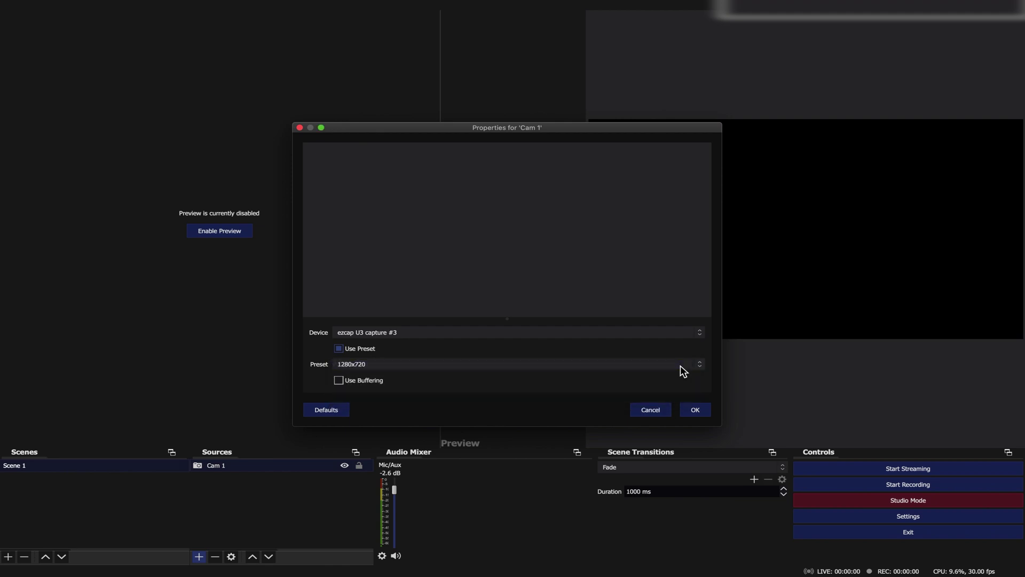
click(703, 410)
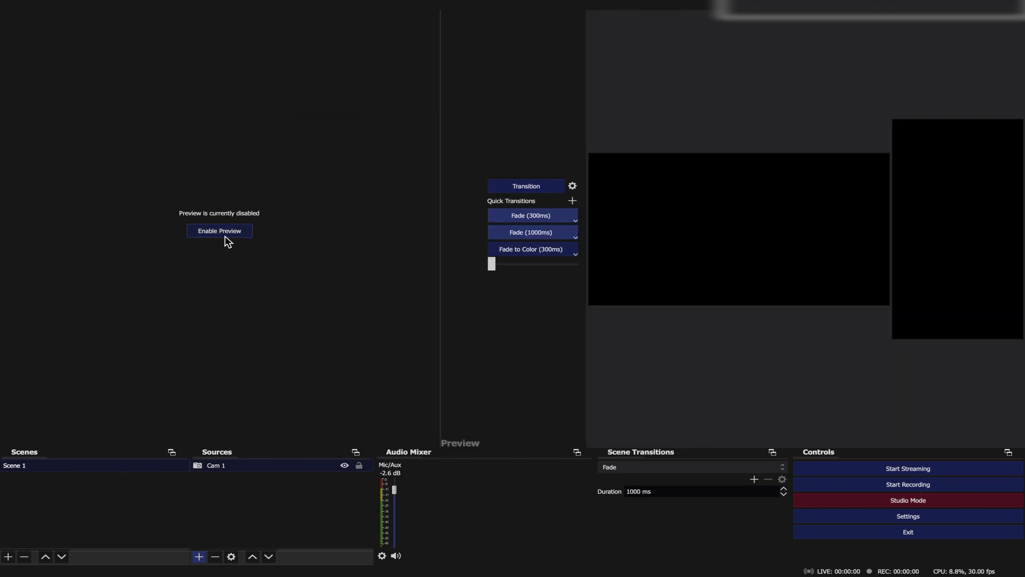
click(225, 235)
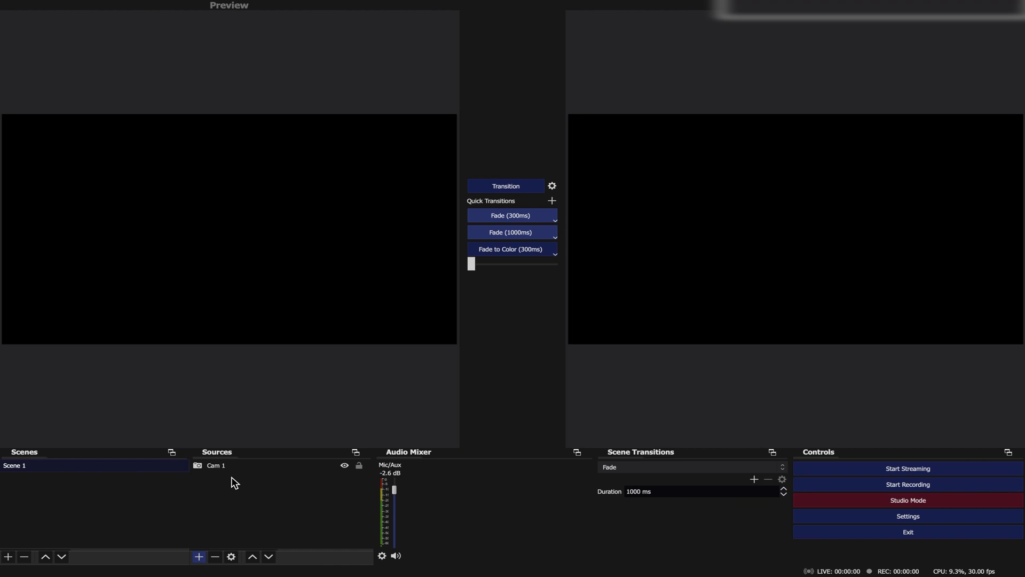
key(F4)
click(634, 279)
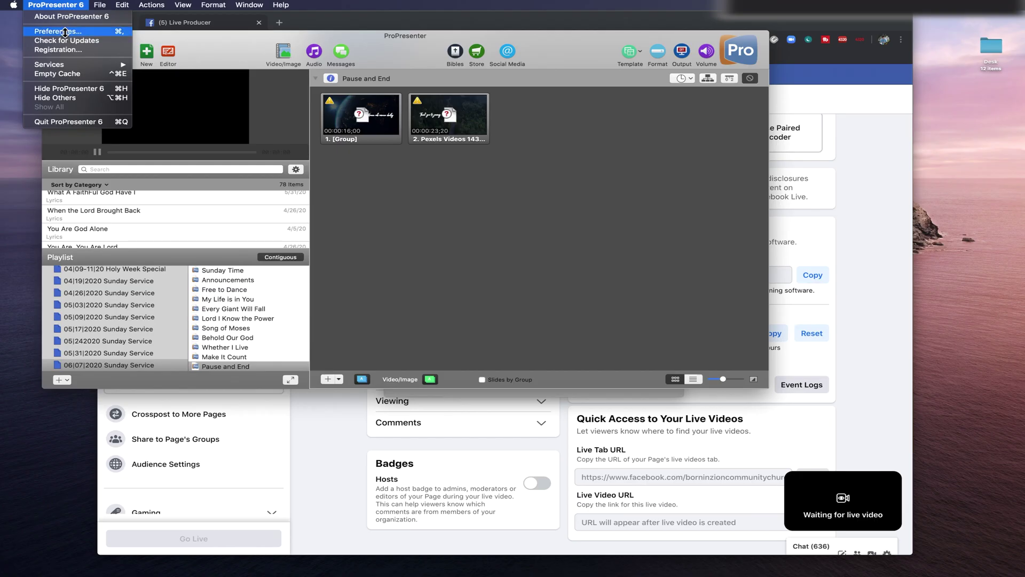
- Enable Syphon output in ProPresenter's Display preferences and close the preferences window
click(64, 32)
click(425, 93)
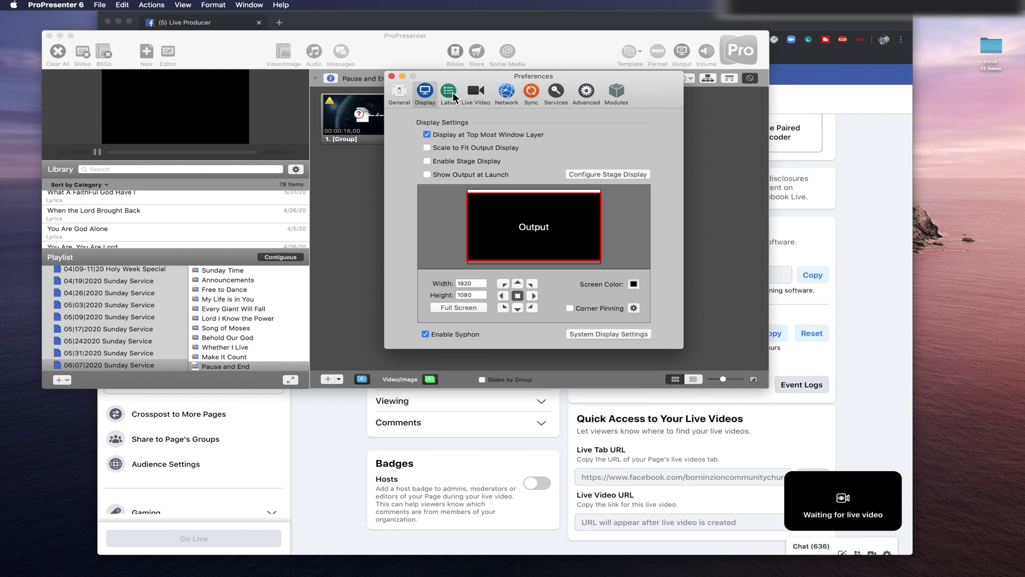
click(426, 334)
click(48, 38)
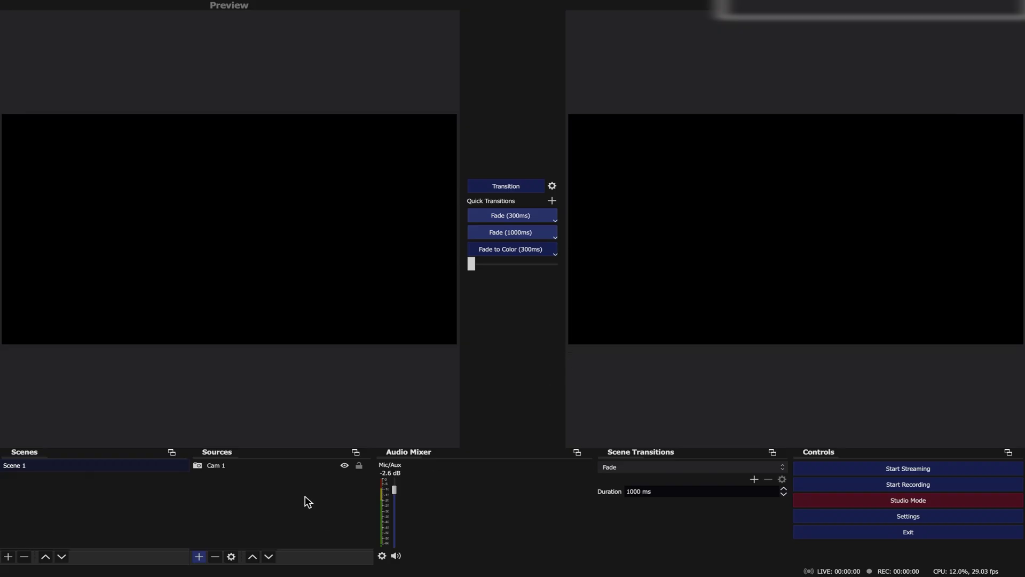
- Add a Syphon Client source 'Propresenter' above Cam 1, fed by [ProPresenter 6] Output
click(264, 468)
click(203, 561)
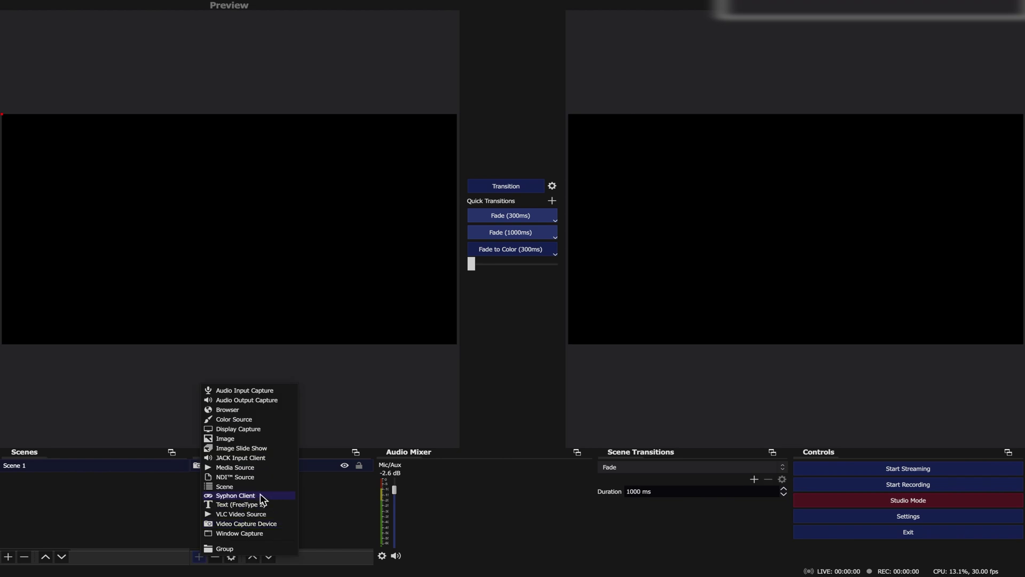
click(260, 494)
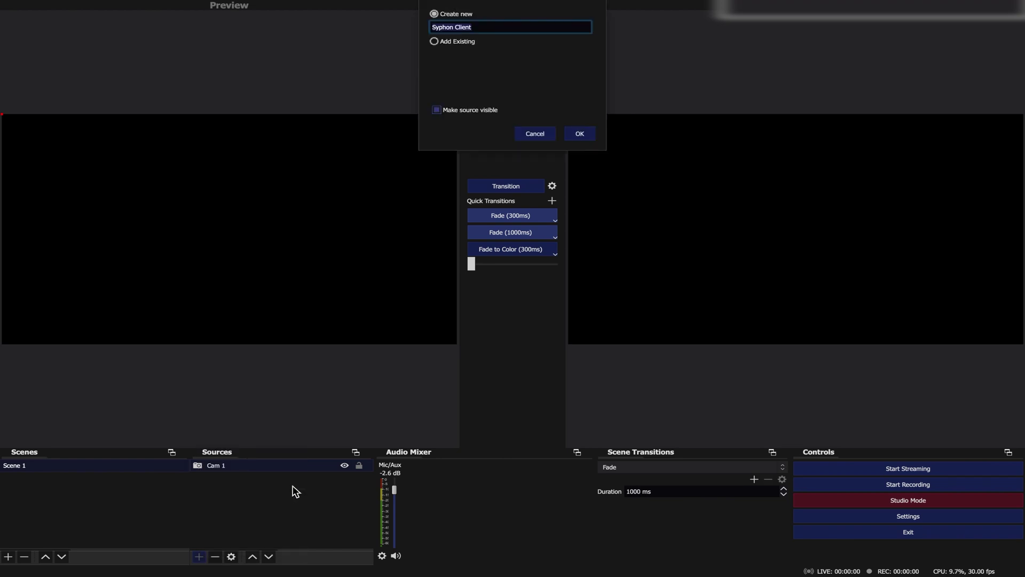
click(580, 135)
click(441, 299)
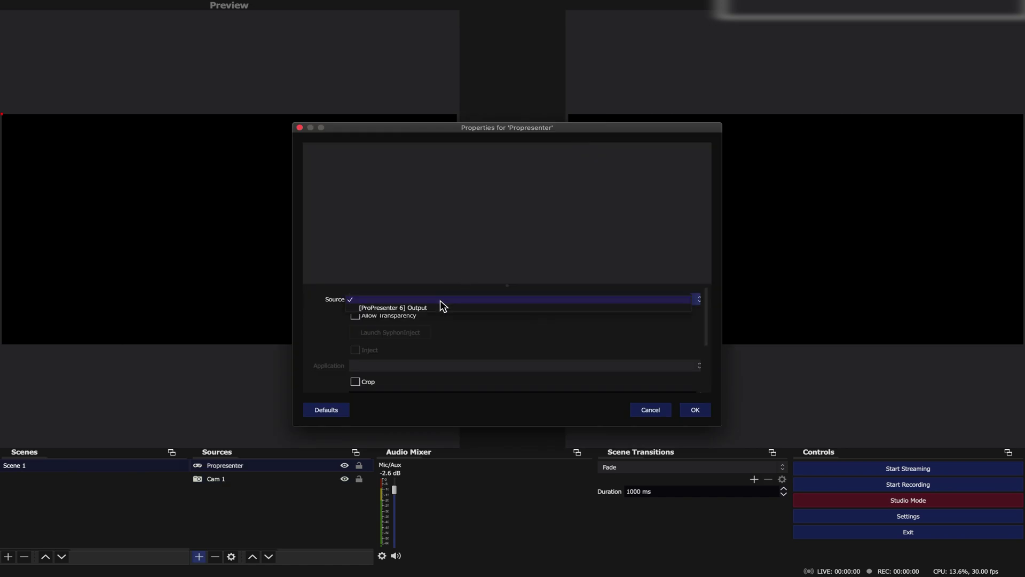
click(470, 308)
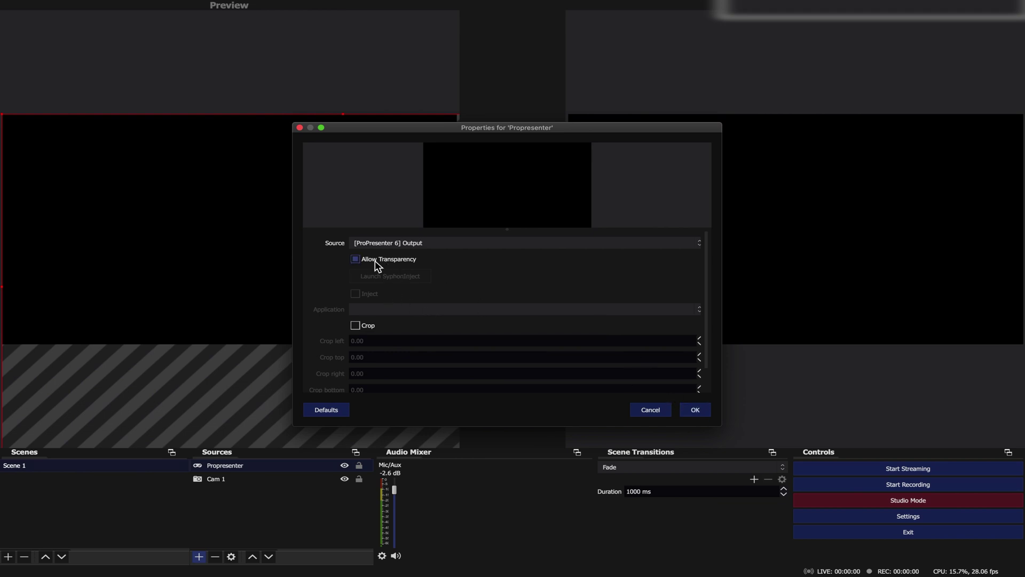
click(694, 410)
right_click(333, 371)
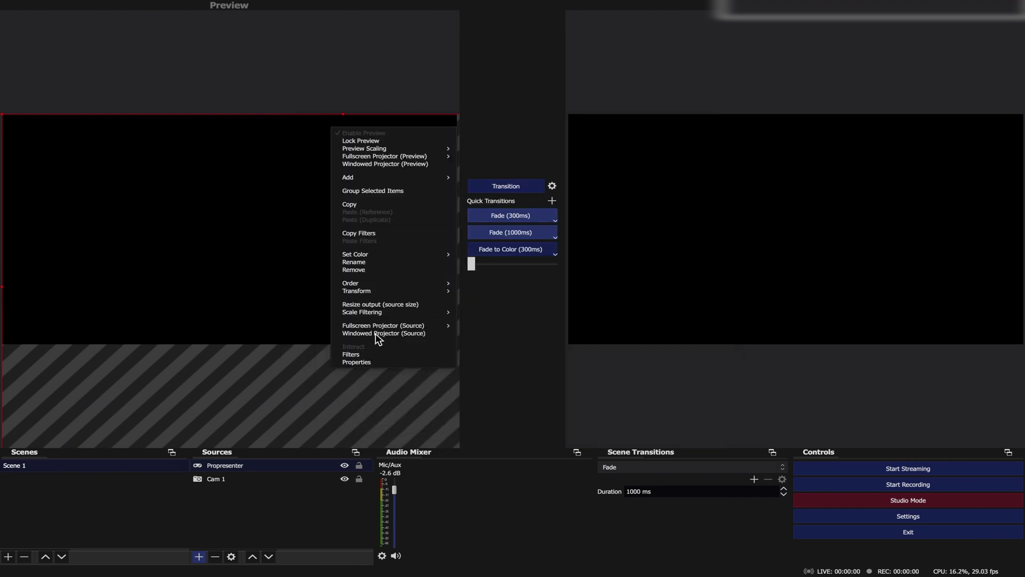
click(629, 474)
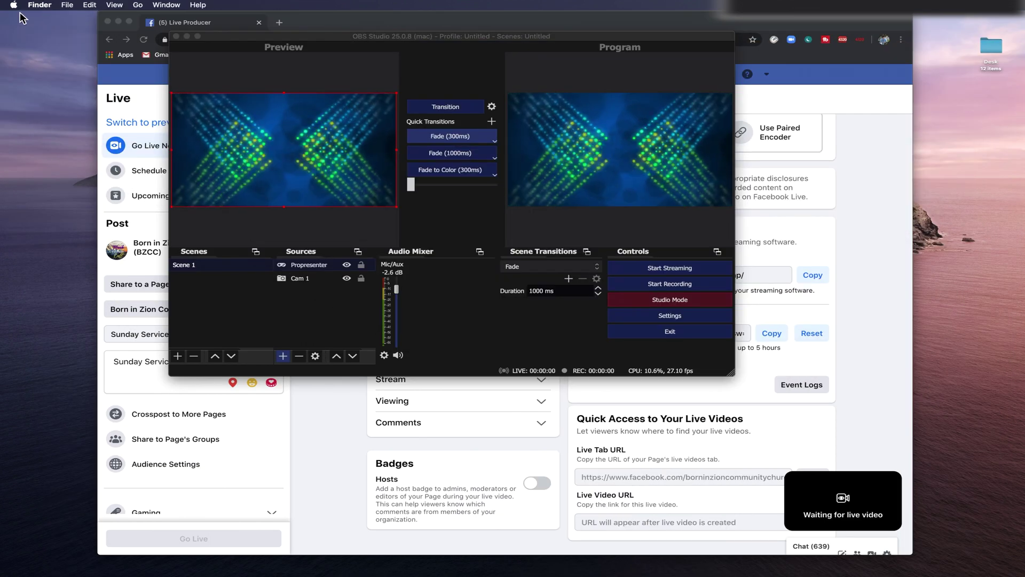
- Open System Preferences and arrange it beside the OBS window
click(14, 5)
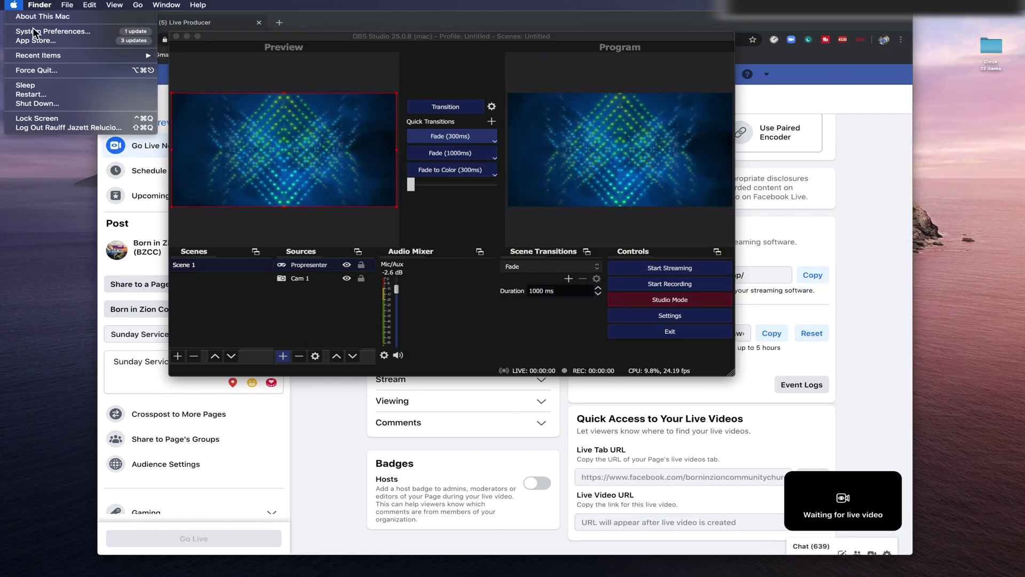
click(140, 60)
drag(295, 37, 451, 25)
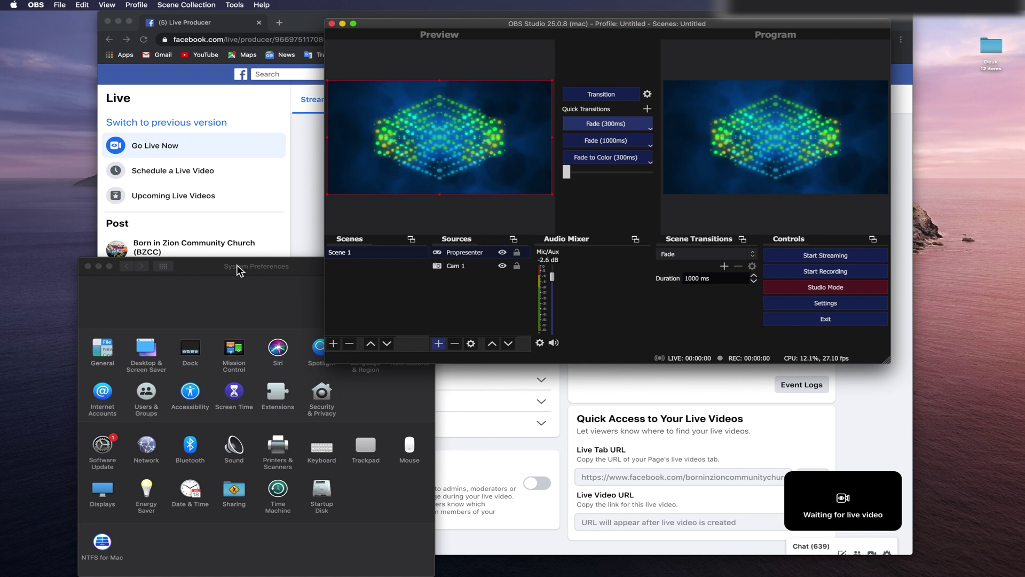
drag(236, 265, 200, 220)
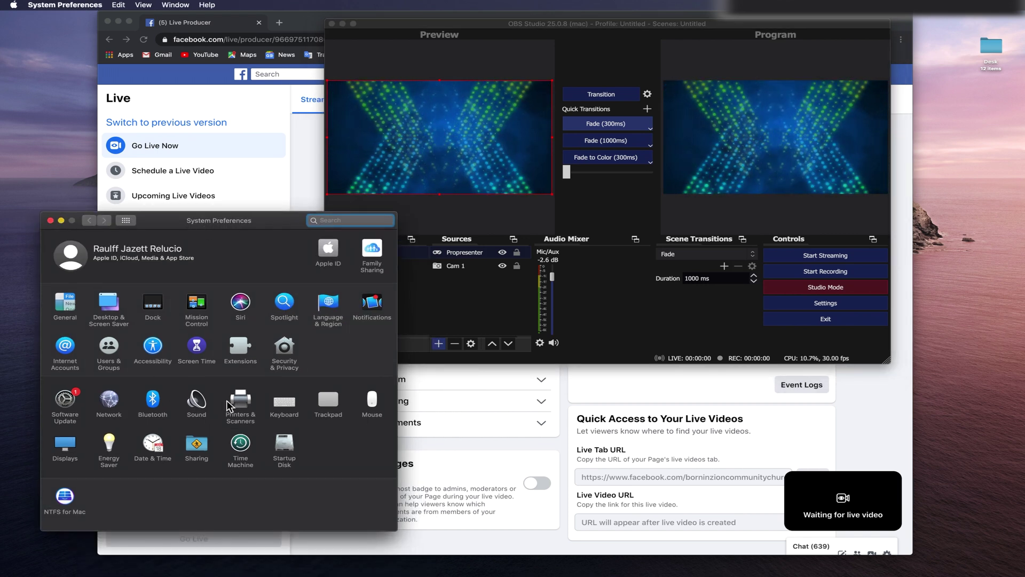
- In Sound, check the input devices, then set the output device to Scarlett 2i2 USB
click(195, 404)
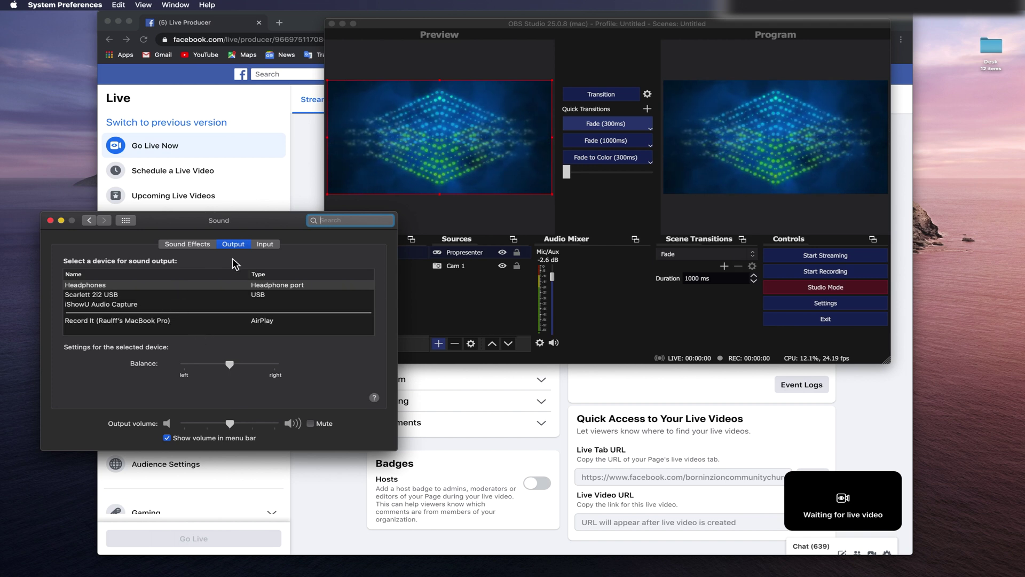
click(262, 245)
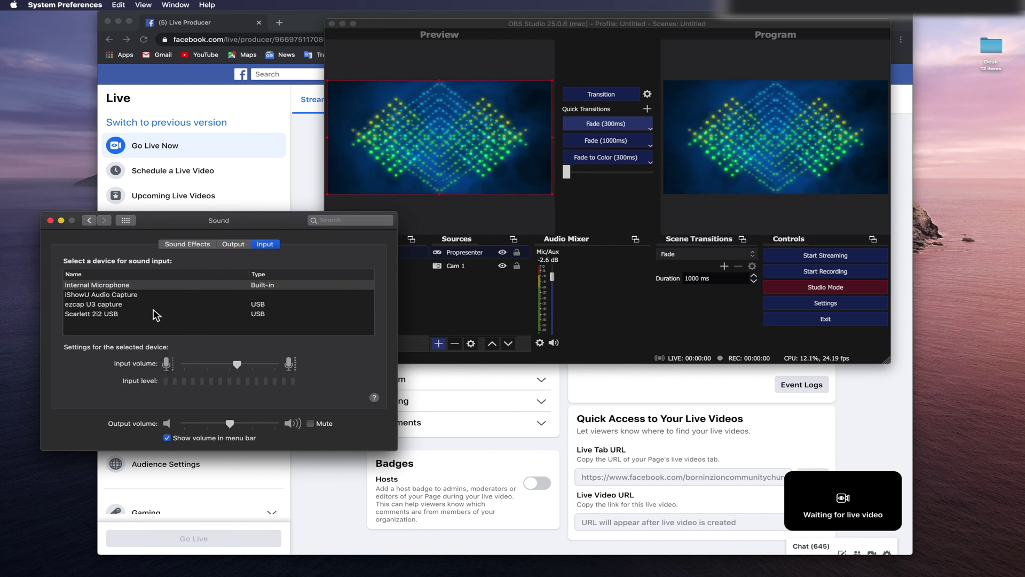
click(154, 315)
click(232, 244)
click(177, 303)
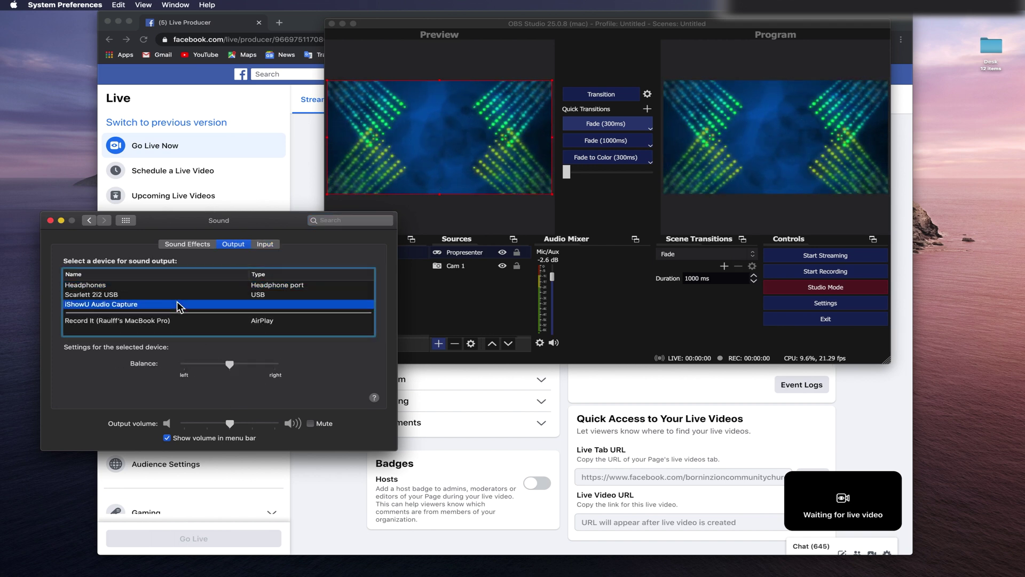
click(175, 295)
click(543, 342)
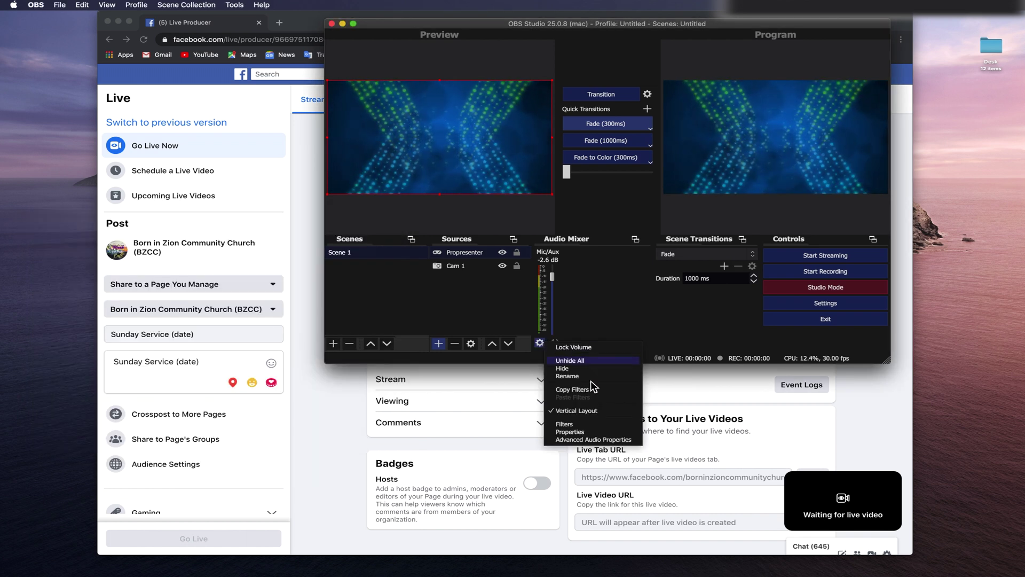
- In Advanced Audio Properties, set Mic/Aux audio monitoring to Monitor and Output
click(584, 324)
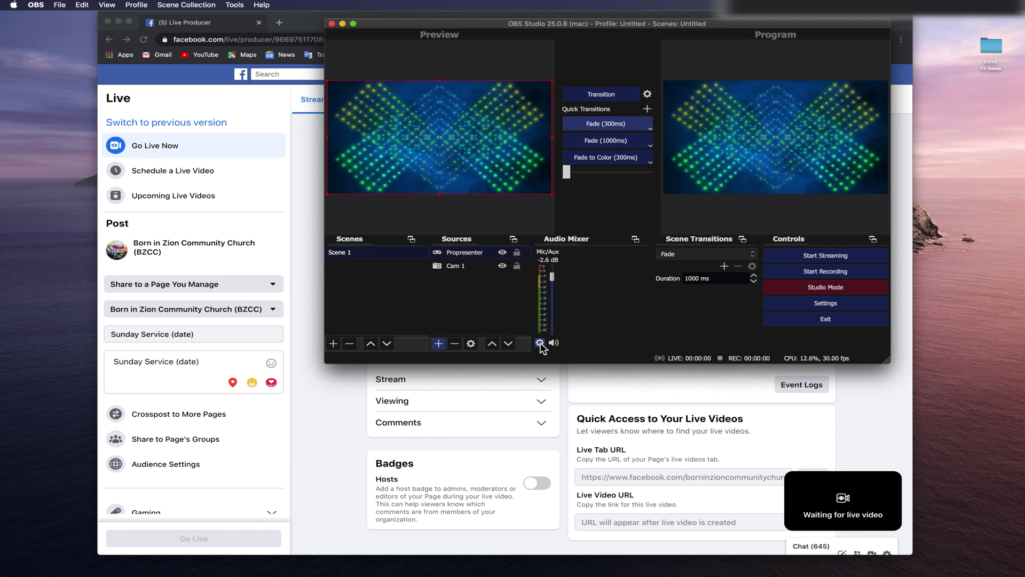
click(541, 342)
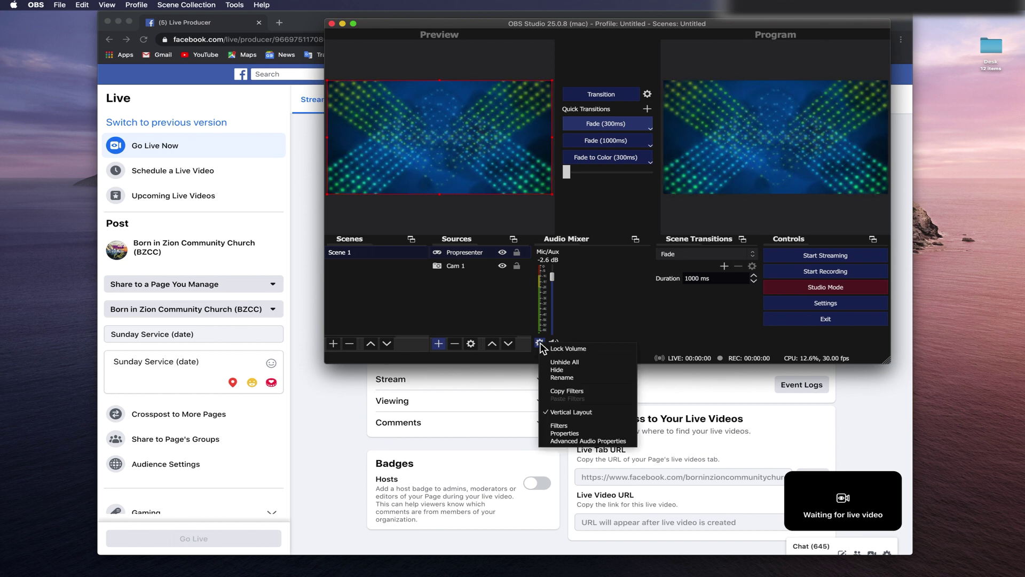
click(566, 442)
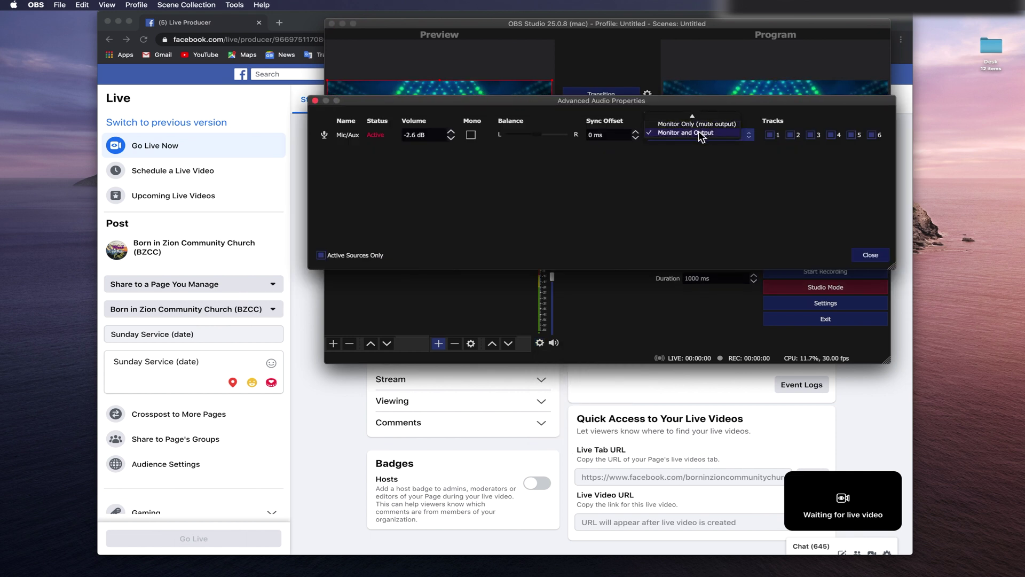
click(700, 133)
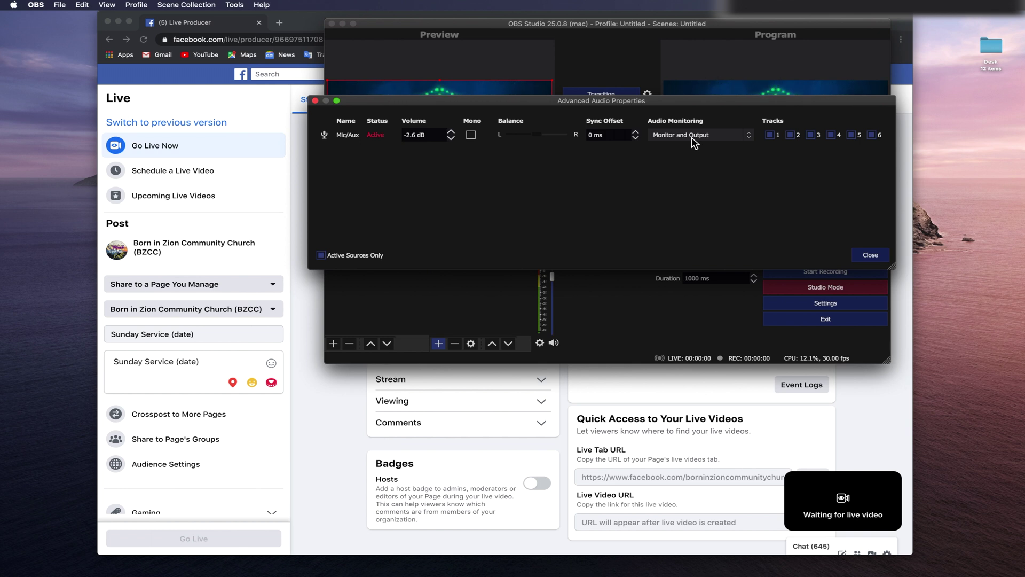
key(Escape)
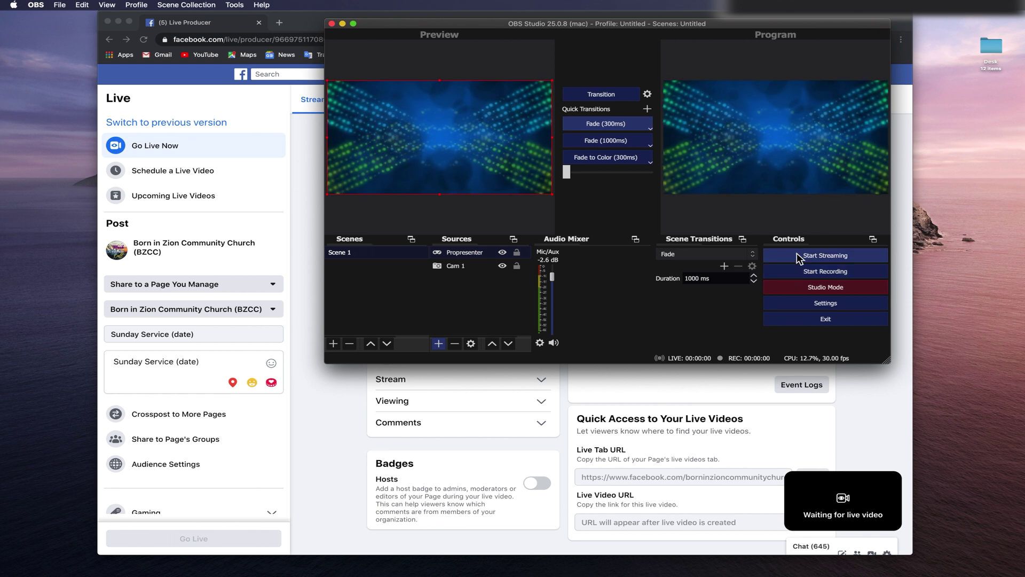
- Start the Facebook stream and move a smaller OBS window to the right
click(798, 255)
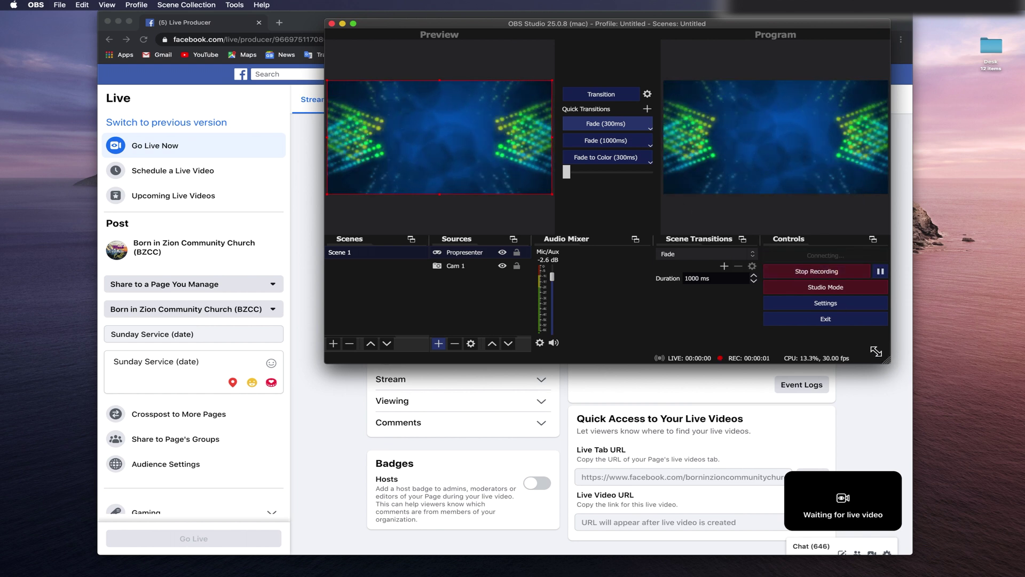
drag(668, 23, 890, 21)
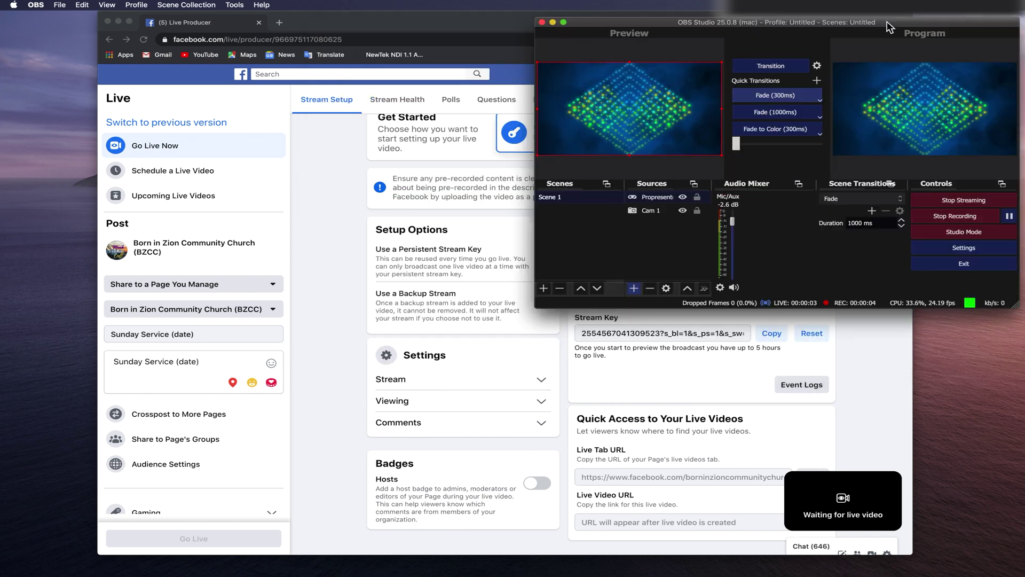
click(506, 31)
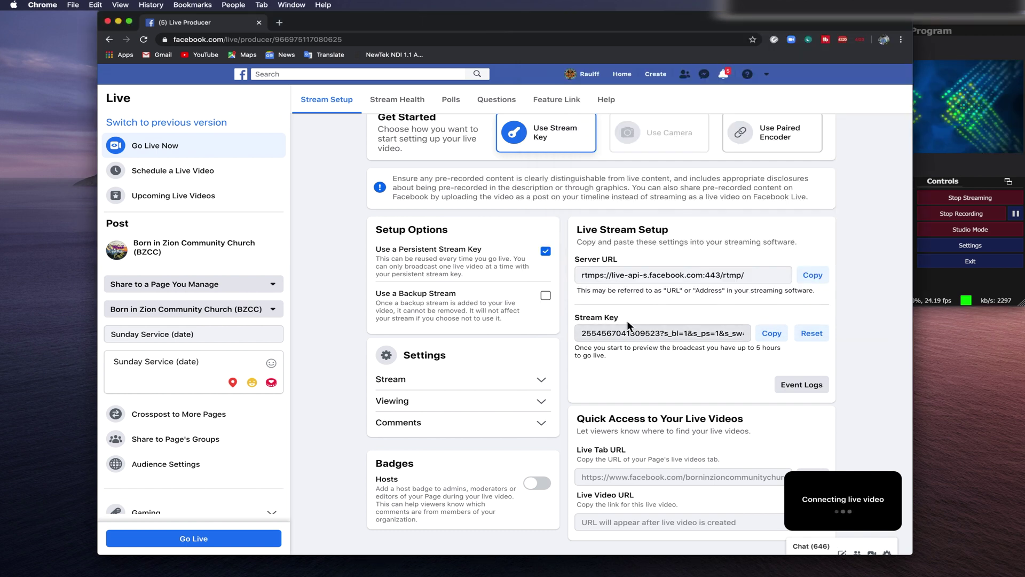
- Scroll up to the Live Producer preview showing the incoming 1280×720 feed at 2.6 Mbps
scroll(632, 319, up, 10)
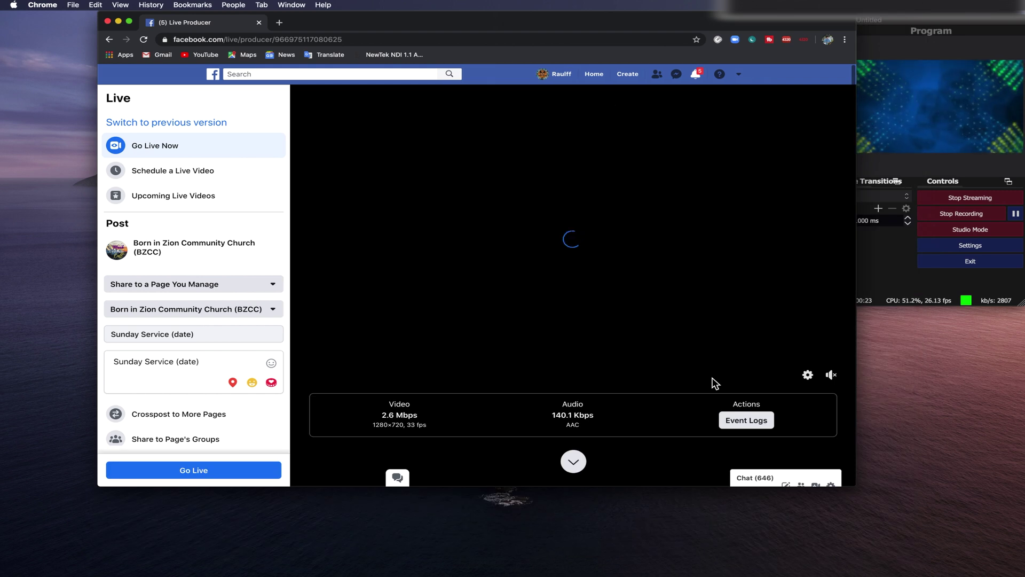
click(935, 85)
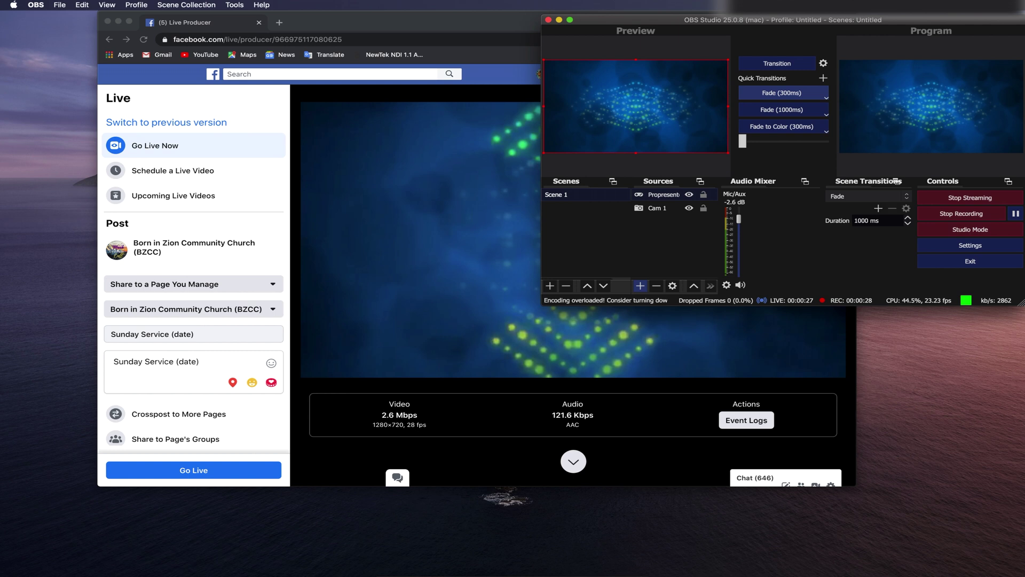
- Restore ProPresenter 6 from the Dock and resize it to the lower right
mouse_move(598, 572)
click(600, 569)
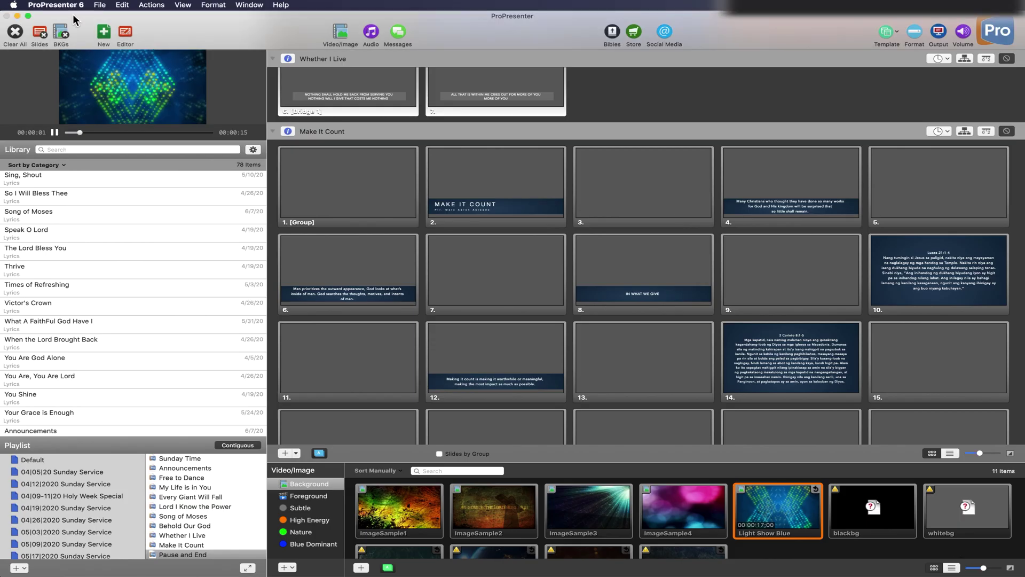
double_click(71, 23)
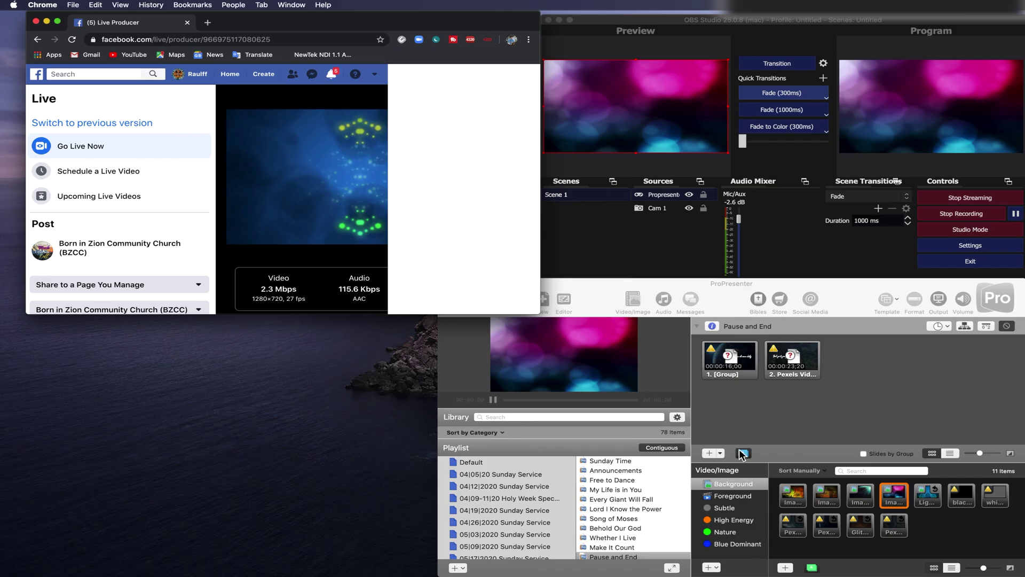